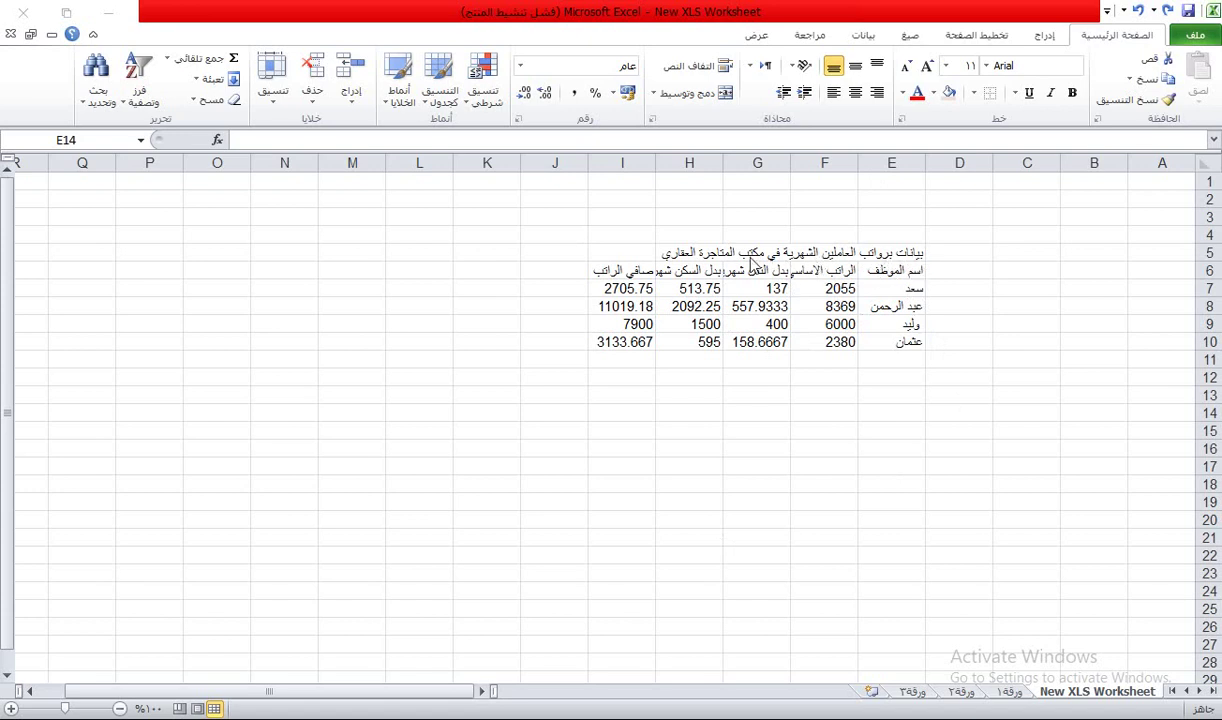
# Merge and center the table title across E5:I5, and check its alignment settings in the cell formatting
pyautogui.click(903, 252)
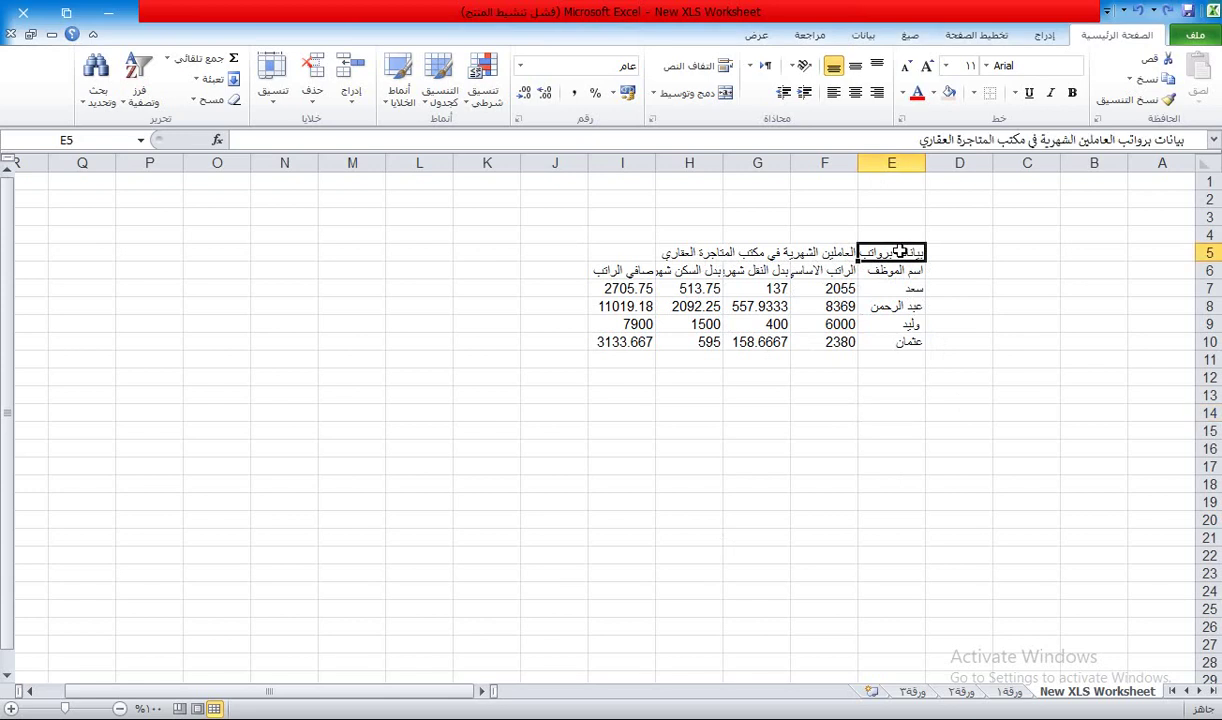
pyautogui.moveTo(899, 252); pyautogui.dragTo(638, 256)
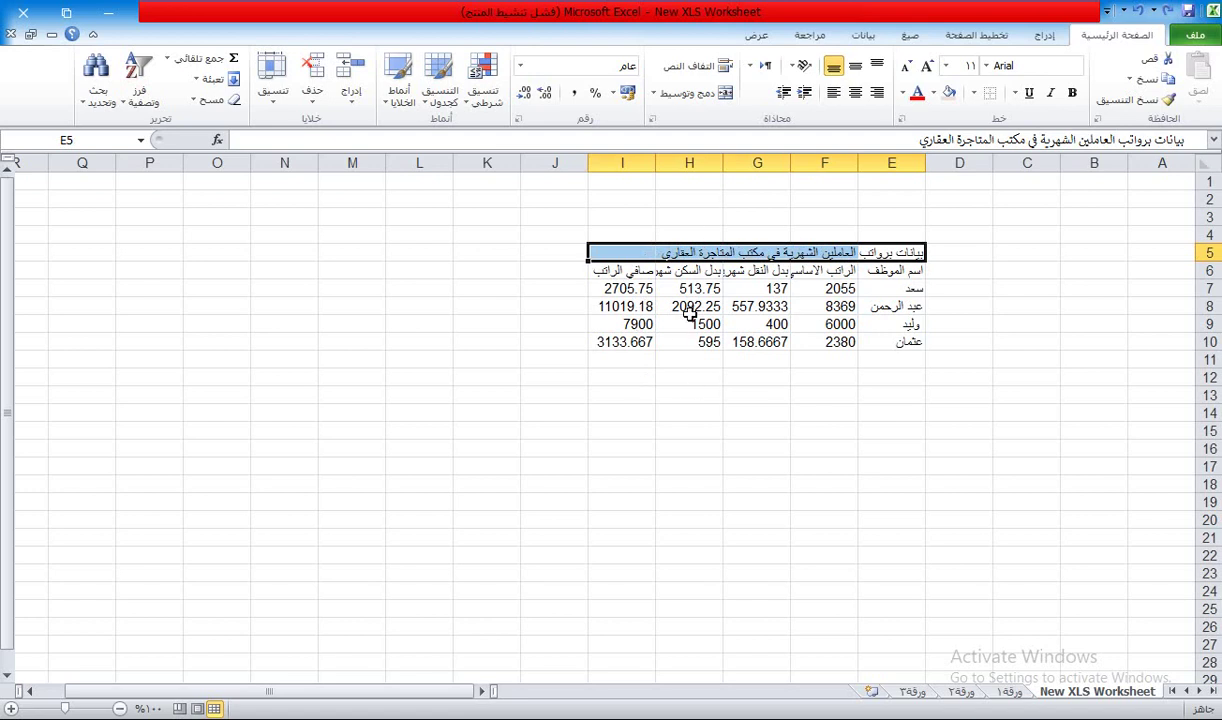
pyautogui.click(705, 98)
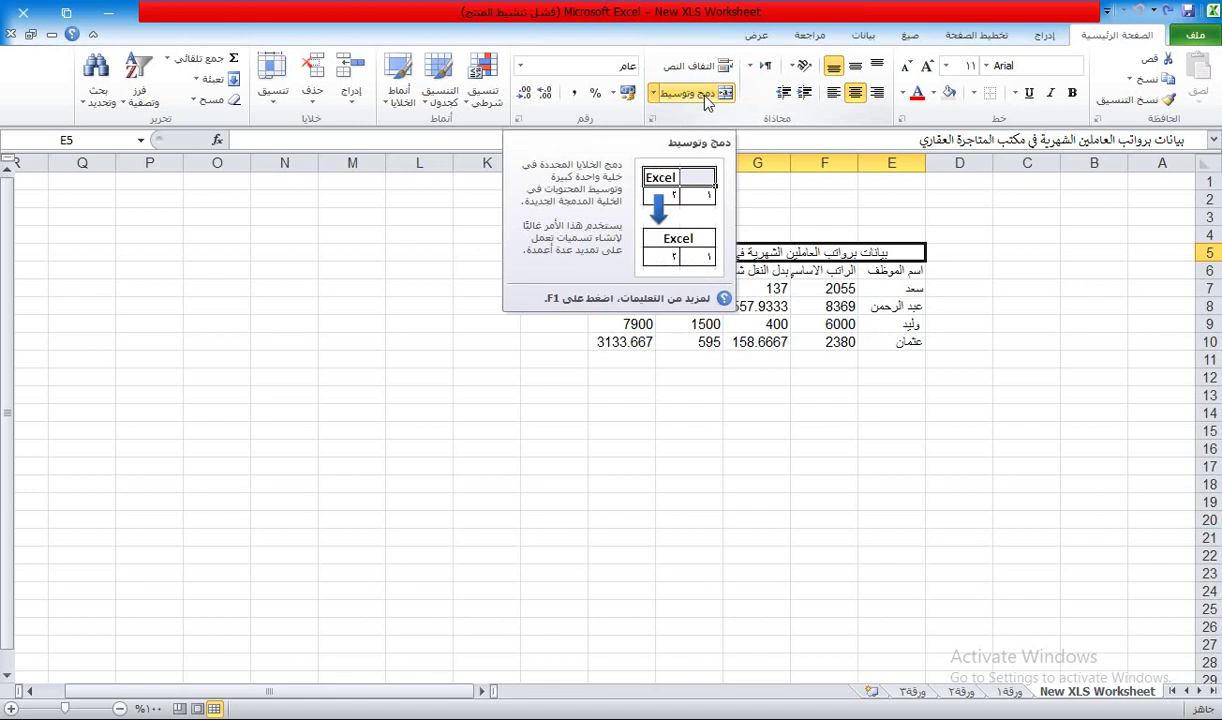
pyautogui.click(270, 75)
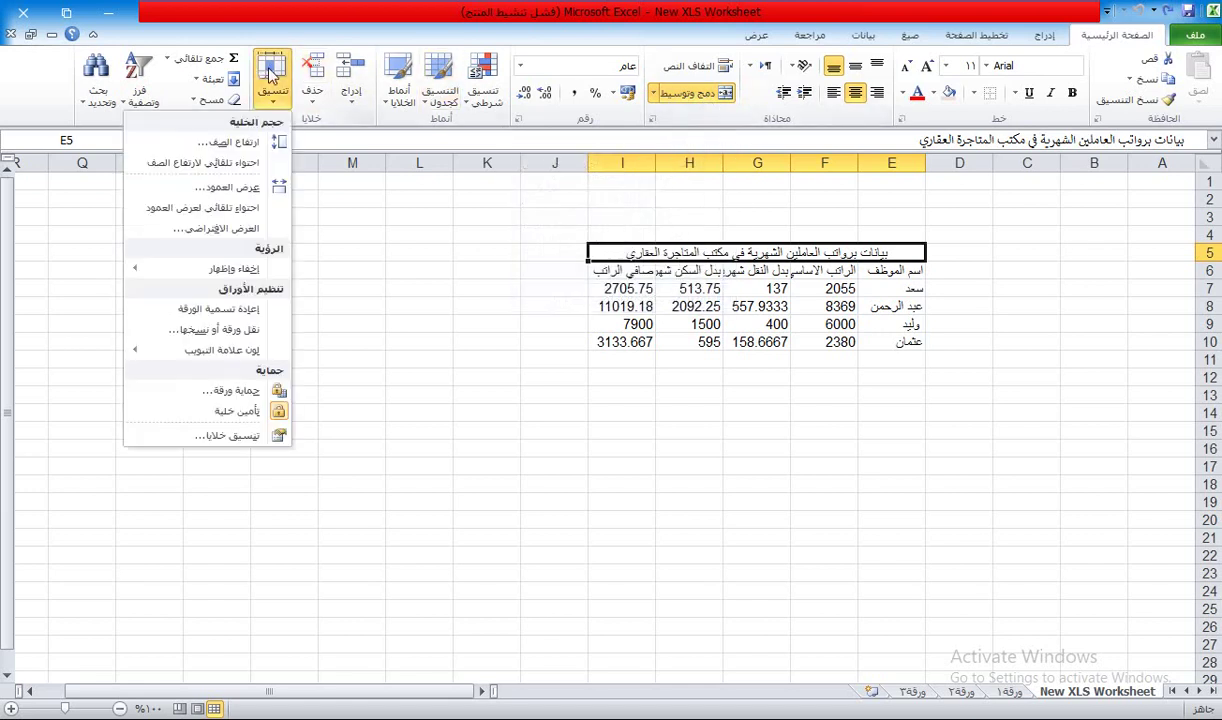
pyautogui.click(196, 447)
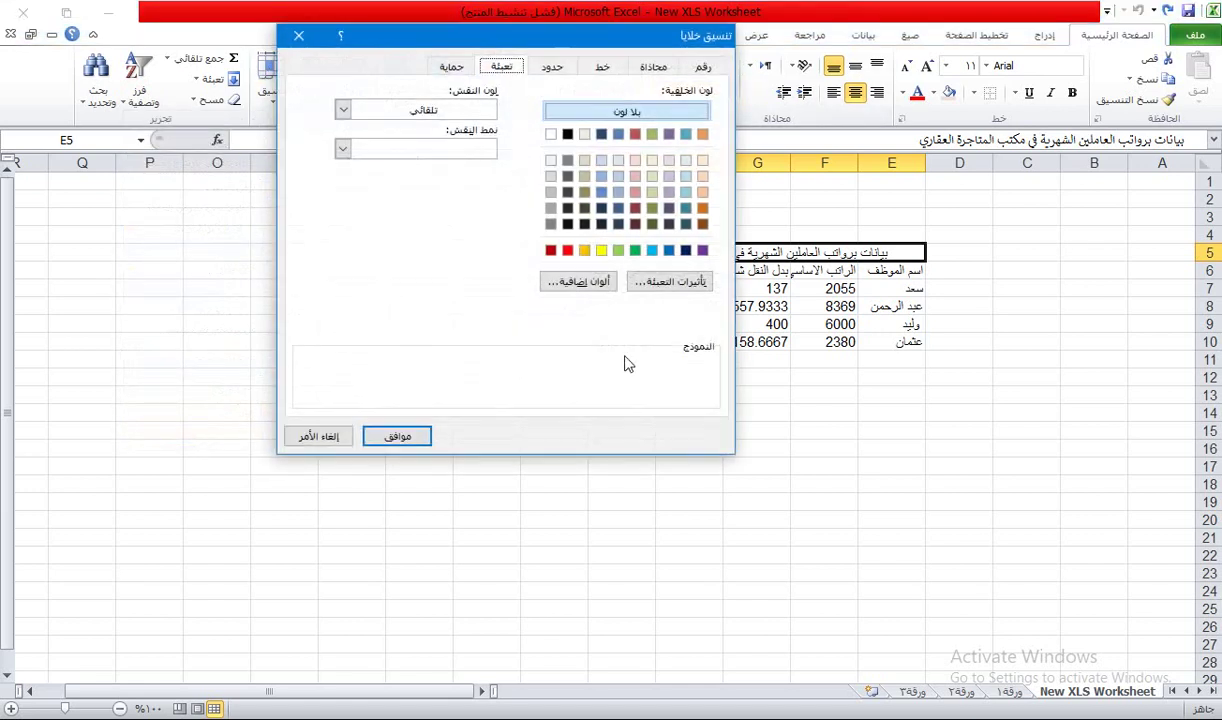
pyautogui.click(655, 67)
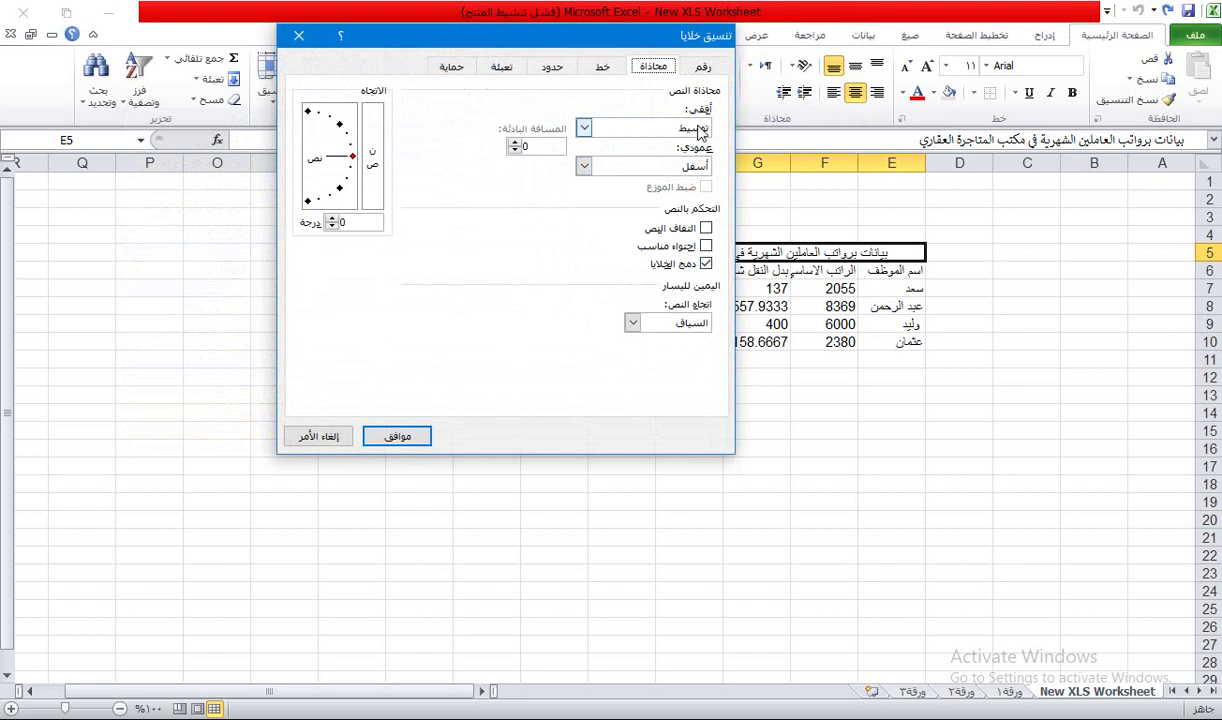
pyautogui.click(399, 437)
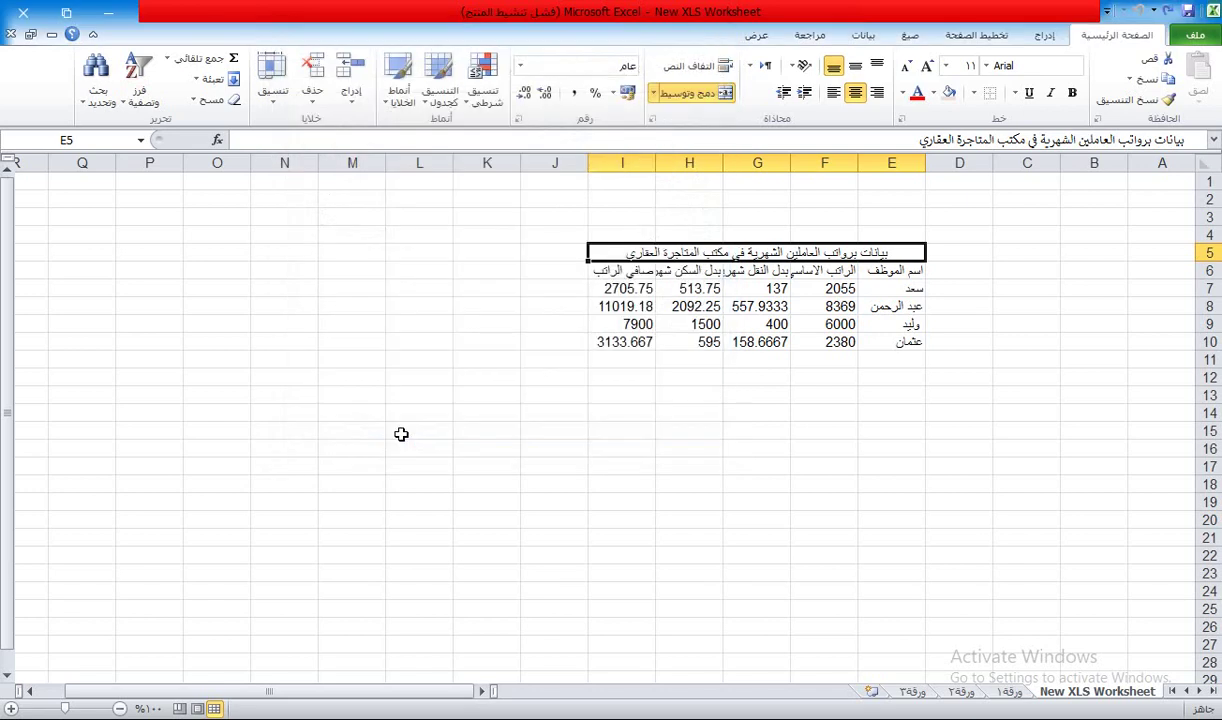
# Increase the font size of the whole salary table, E5:I10, to 16
pyautogui.click(905, 291)
pyautogui.click(906, 252)
pyautogui.moveTo(906, 252); pyautogui.dragTo(902, 342)
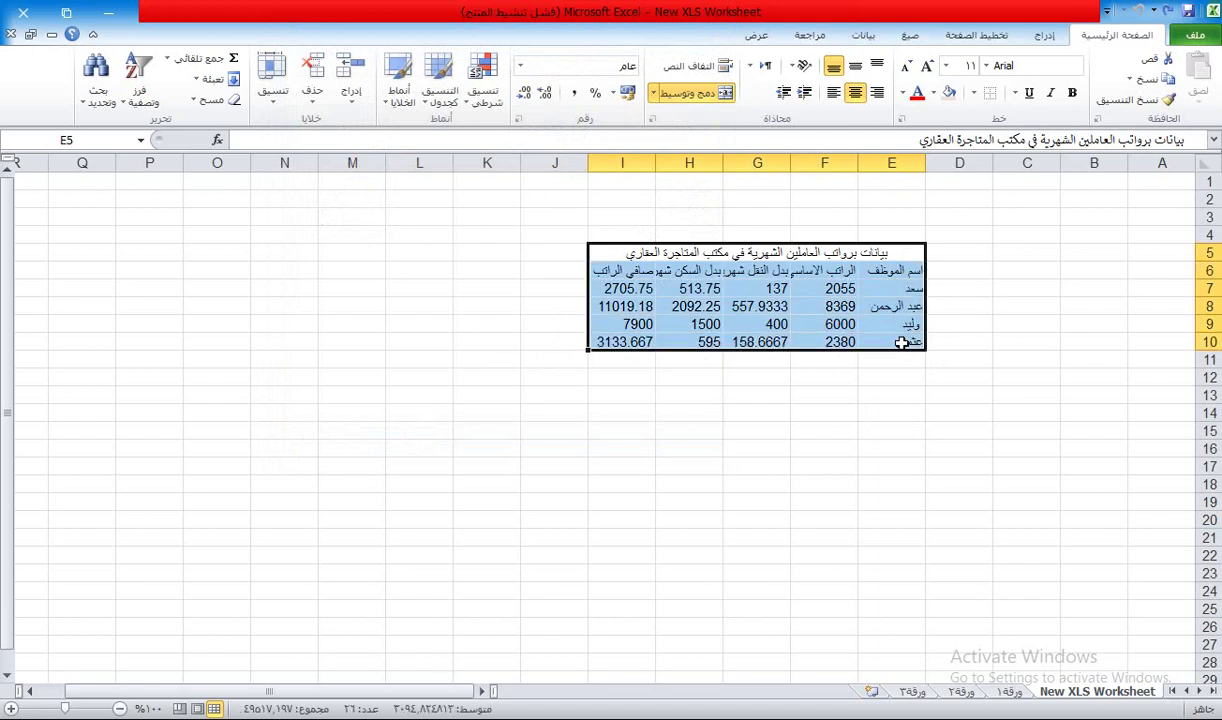
pyautogui.click(946, 66)
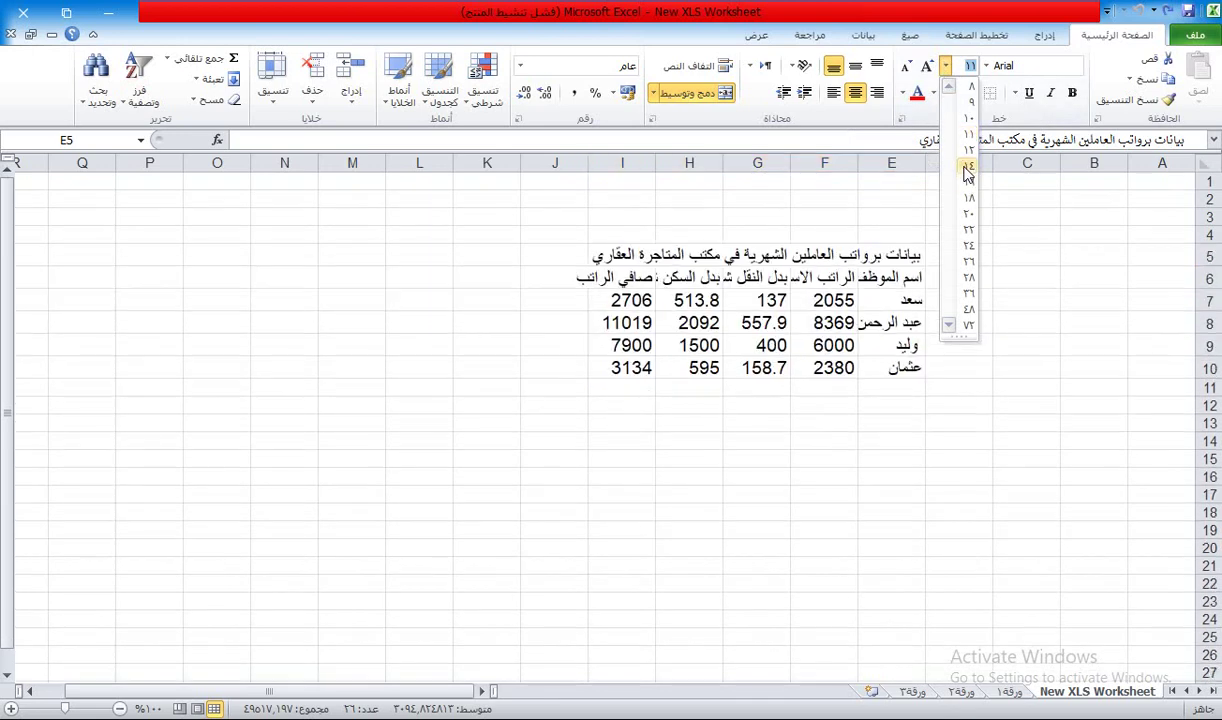
pyautogui.click(968, 170)
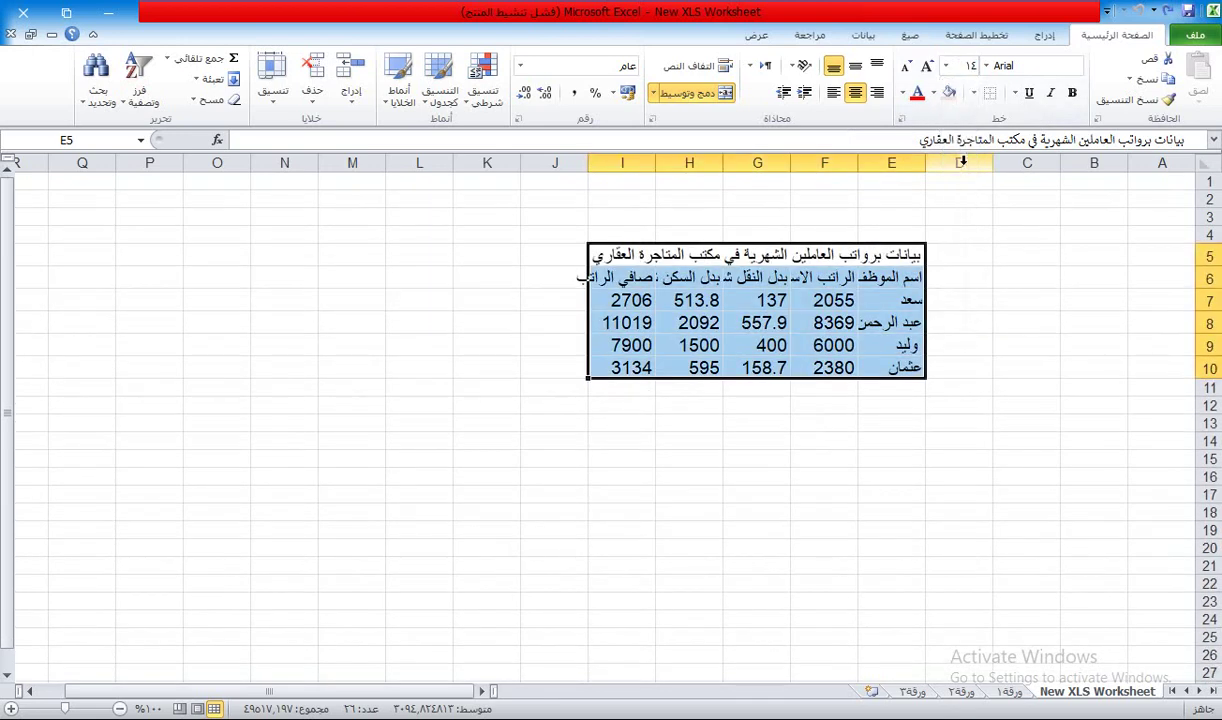
pyautogui.click(928, 67)
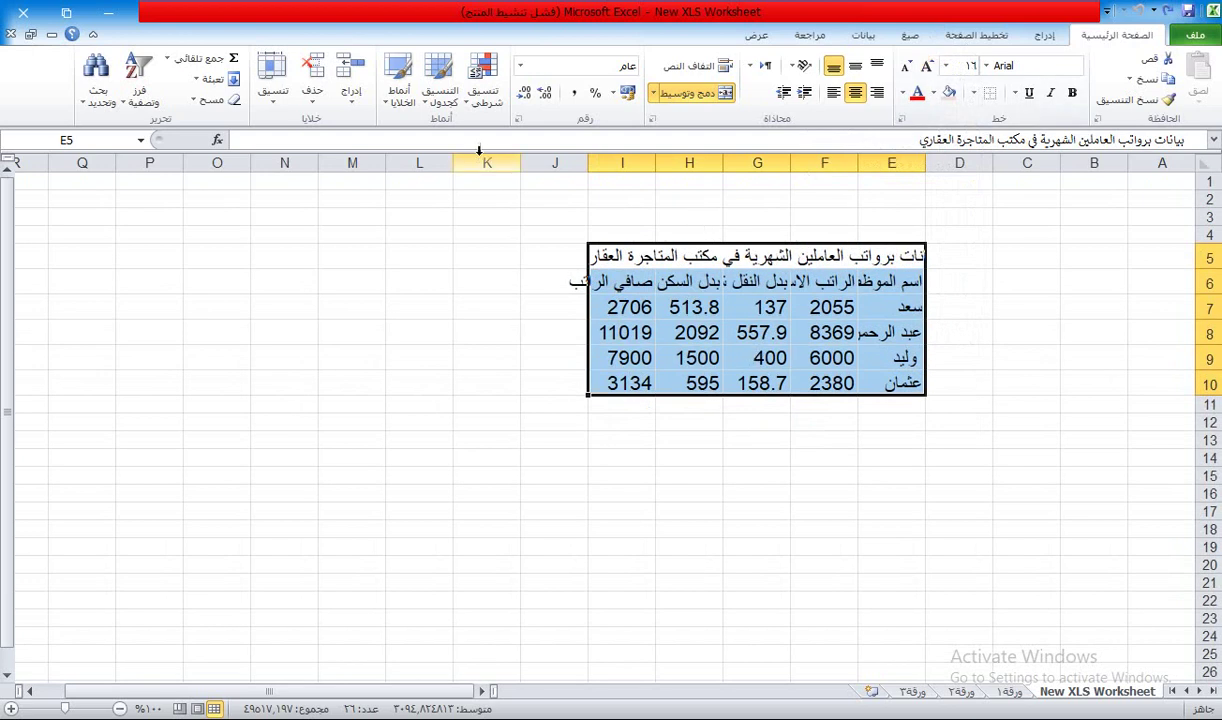
# Change the font of the table E5:I10 to Simplified Arabic through the cell formatting settings
pyautogui.click(275, 78)
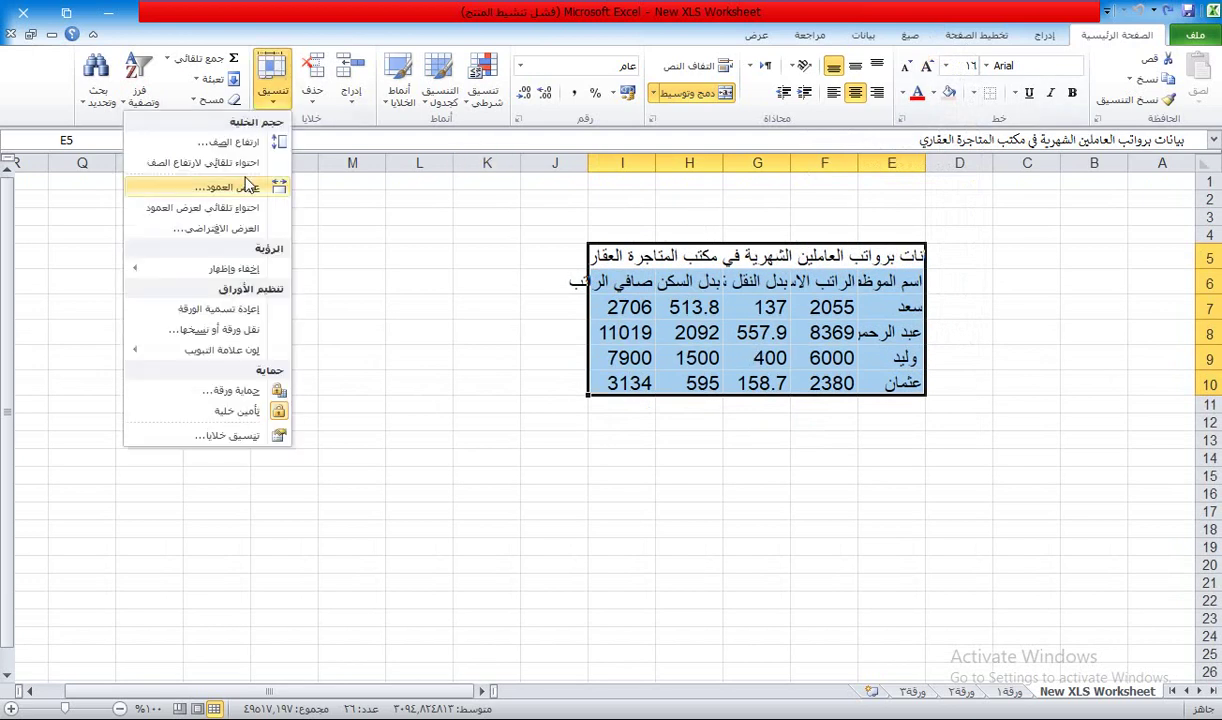
pyautogui.click(193, 436)
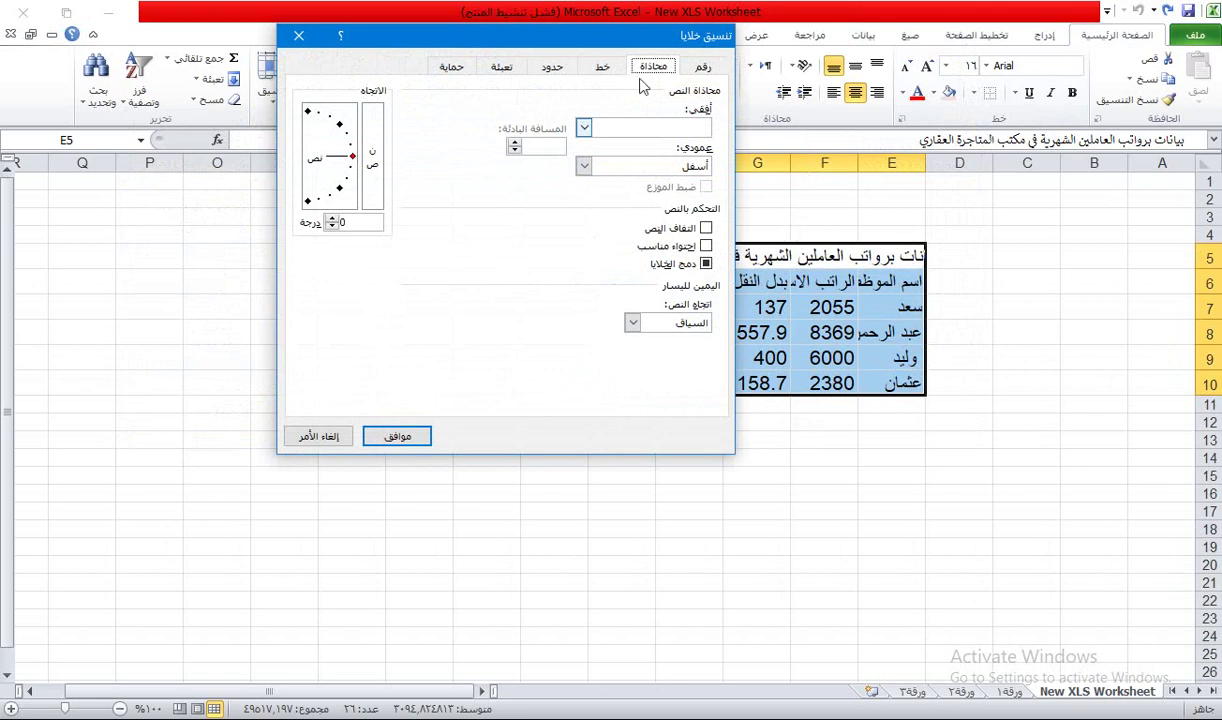
pyautogui.click(602, 67)
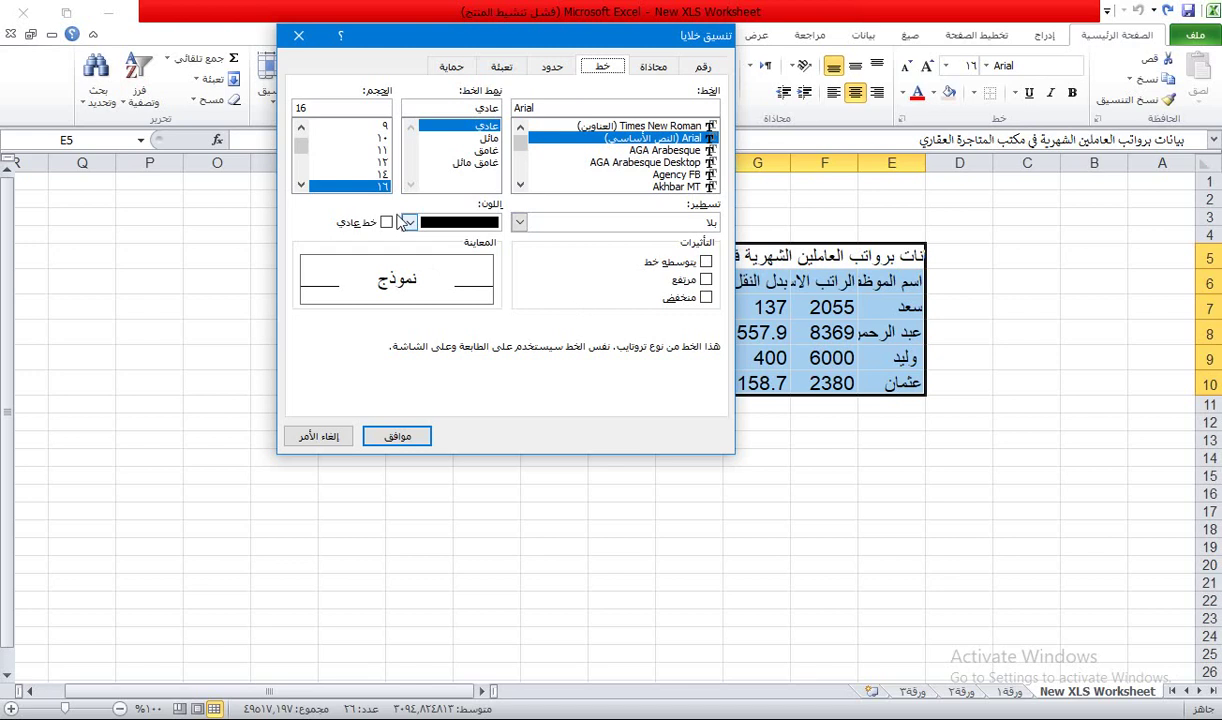
pyautogui.click(520, 186)
pyautogui.moveTo(520, 186); pyautogui.dragTo(521, 186)
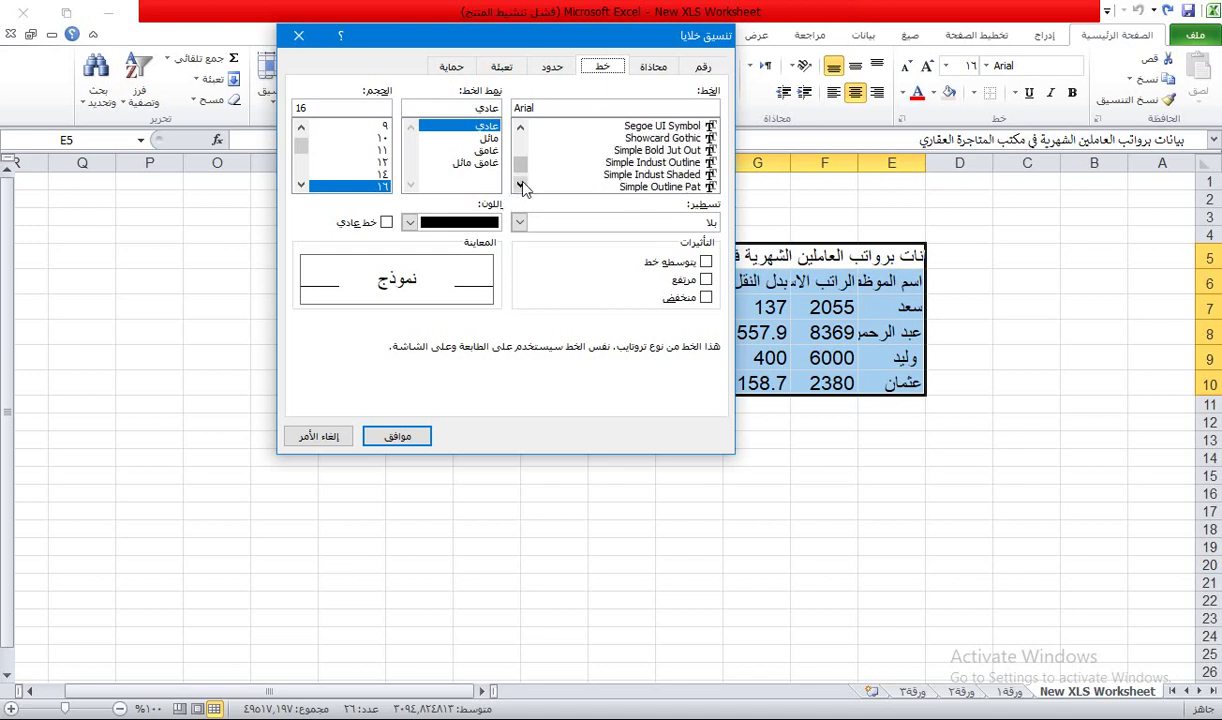
pyautogui.click(520, 186)
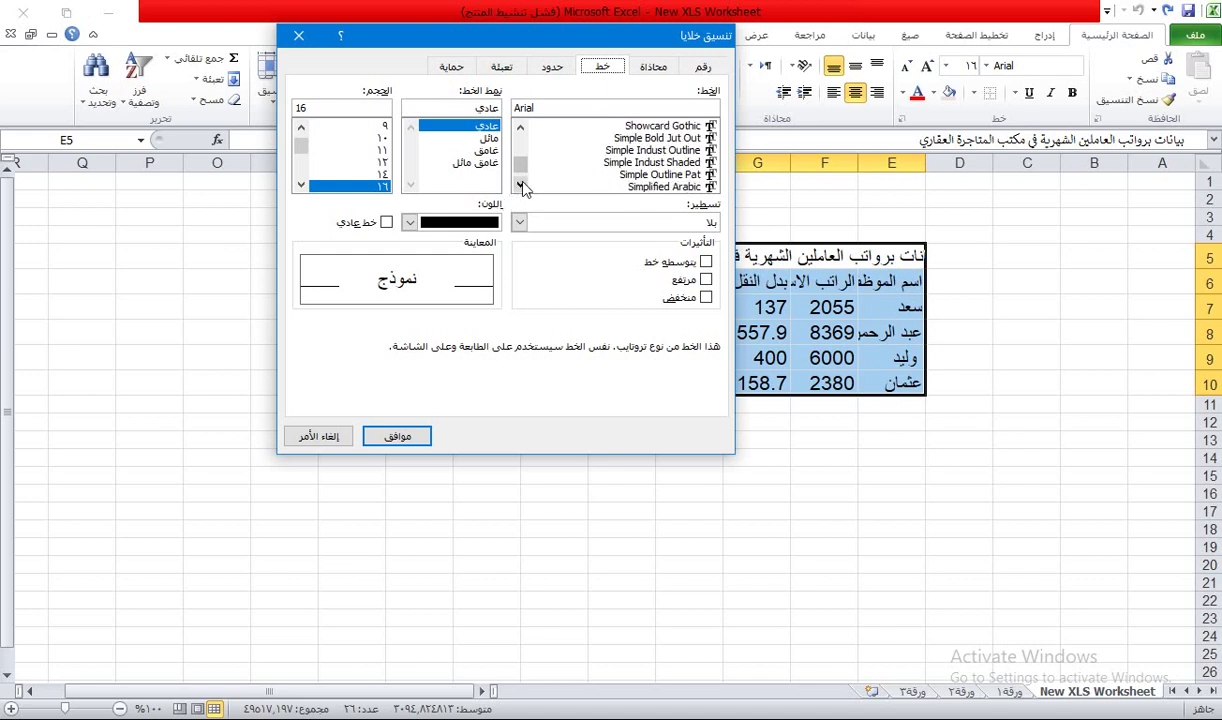
pyautogui.click(649, 187)
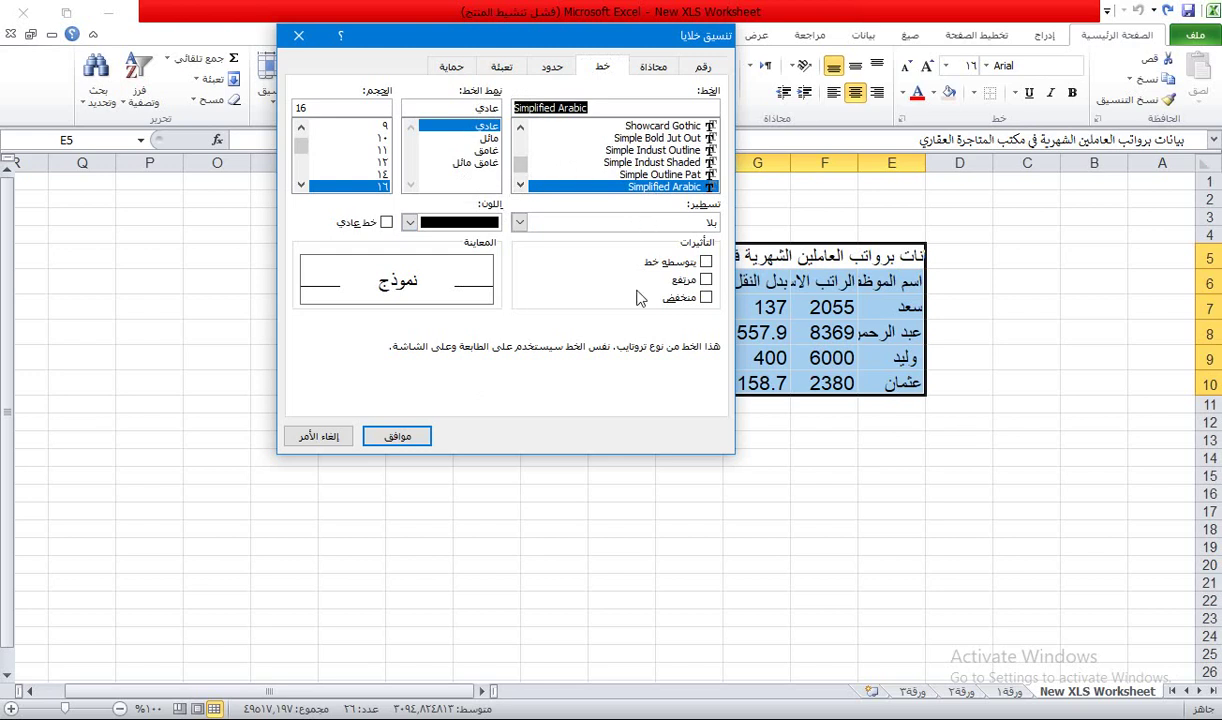
pyautogui.click(389, 440)
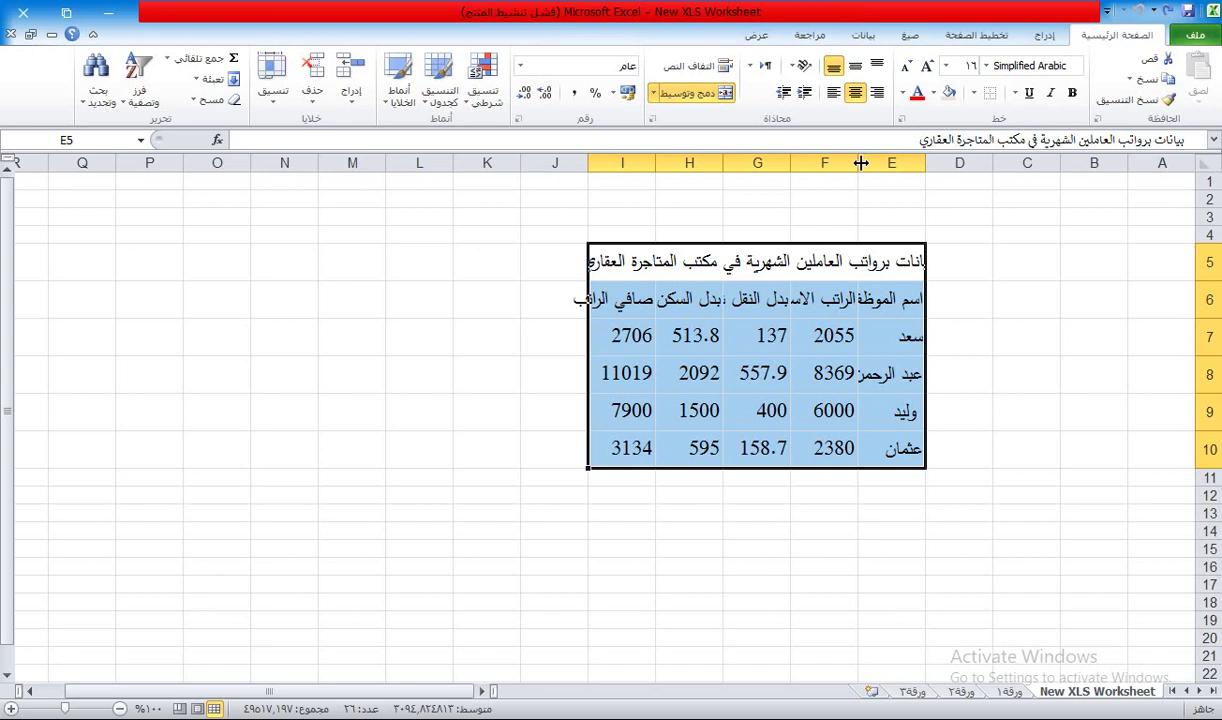
# Widen columns E through I so that all headers and salary figures fit fully in their cells
pyautogui.moveTo(860, 163); pyautogui.dragTo(843, 163)
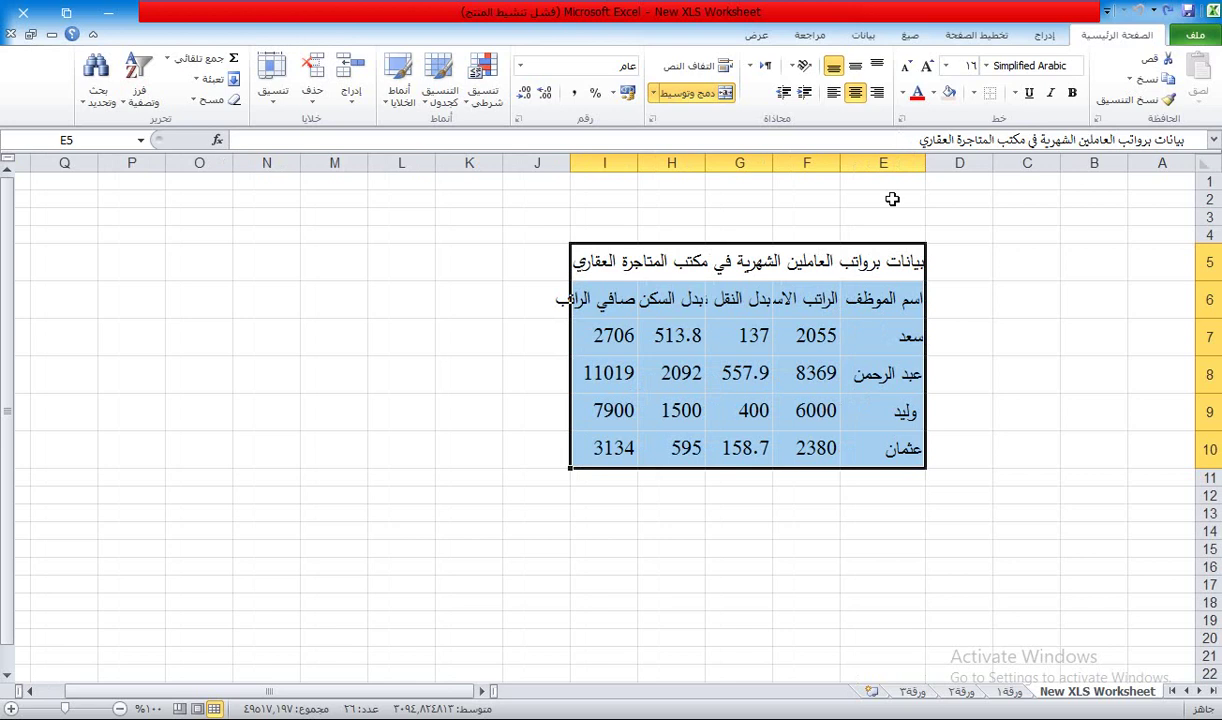
pyautogui.doubleClick(777, 163)
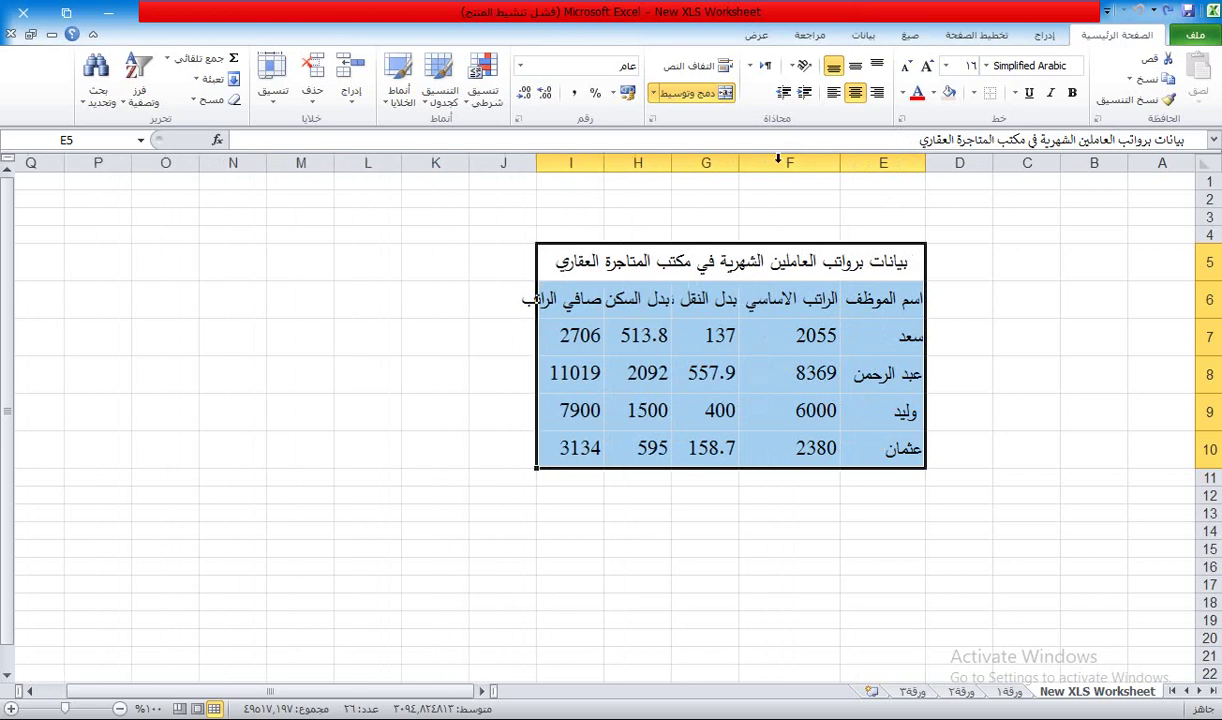
pyautogui.doubleClick(672, 162)
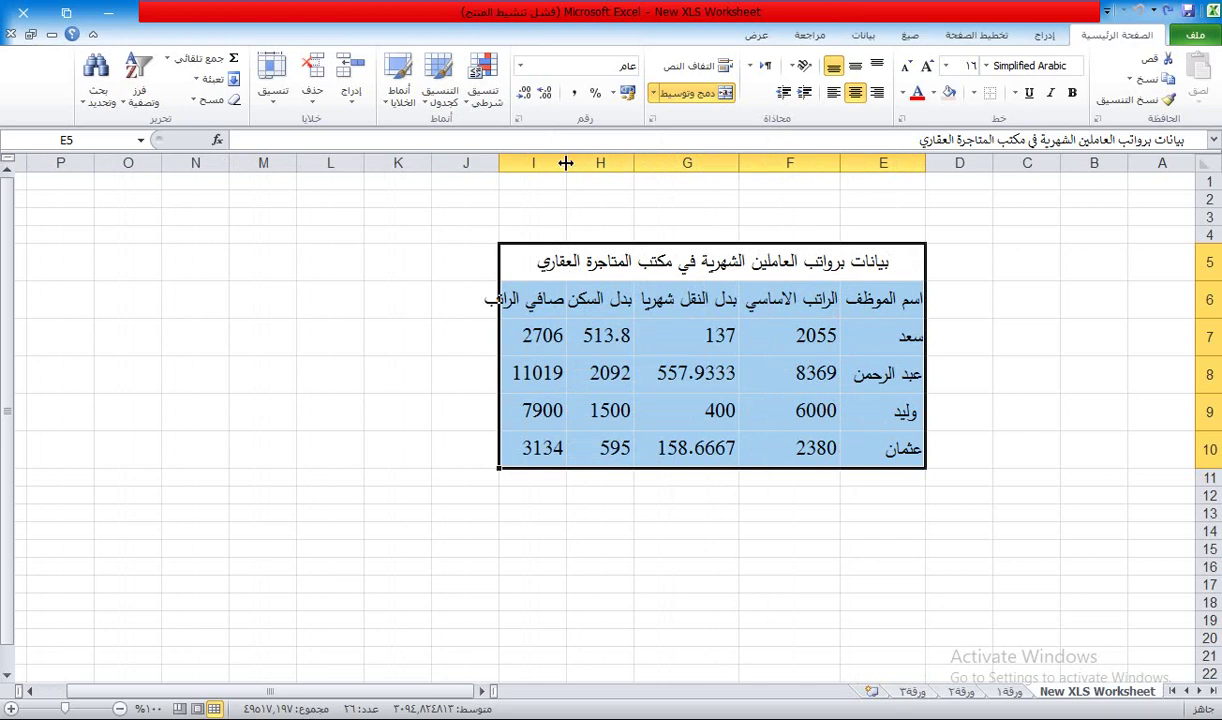
pyautogui.moveTo(565, 162); pyautogui.dragTo(376, 159)
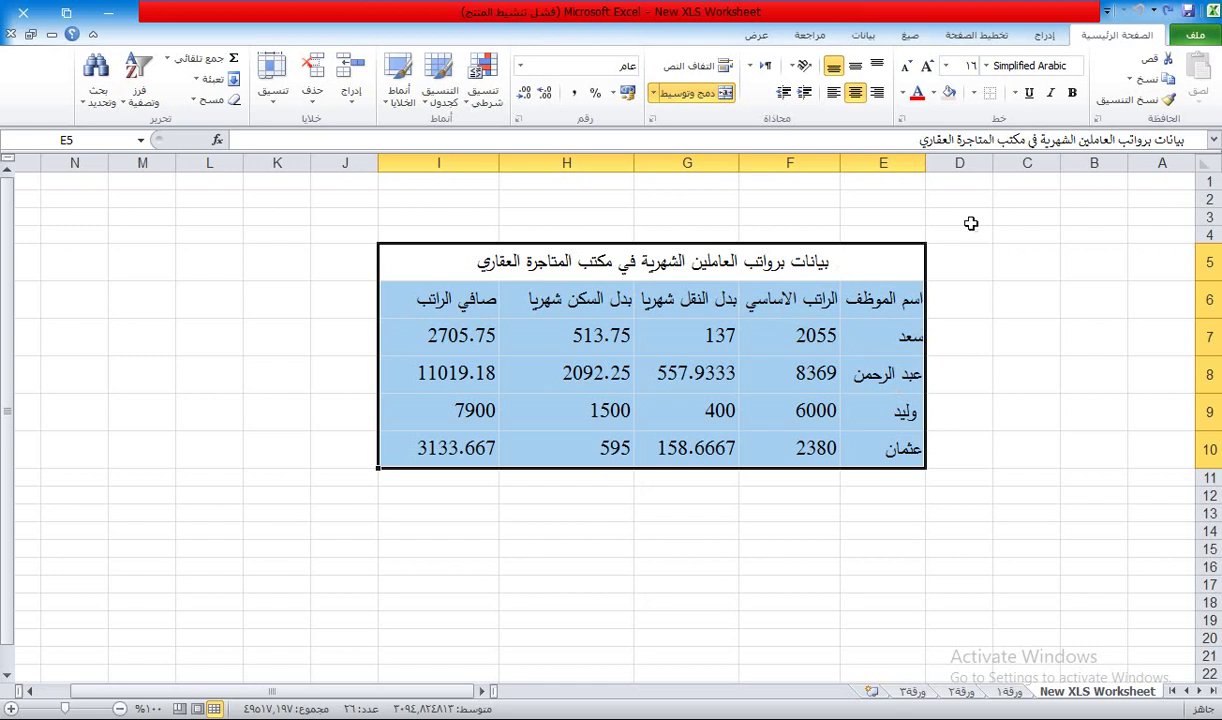
# Apply thick dashed dark red borders to the outline and inside lines of the table E5:I10
pyautogui.click(975, 93)
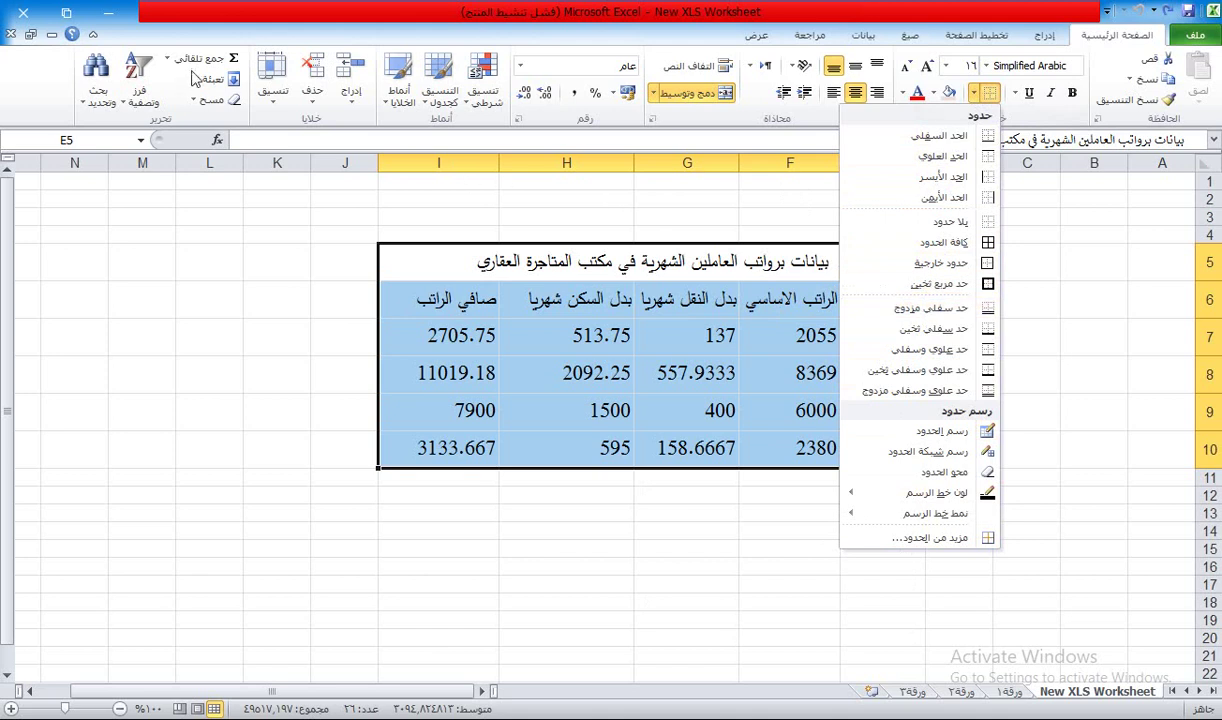
pyautogui.click(274, 86)
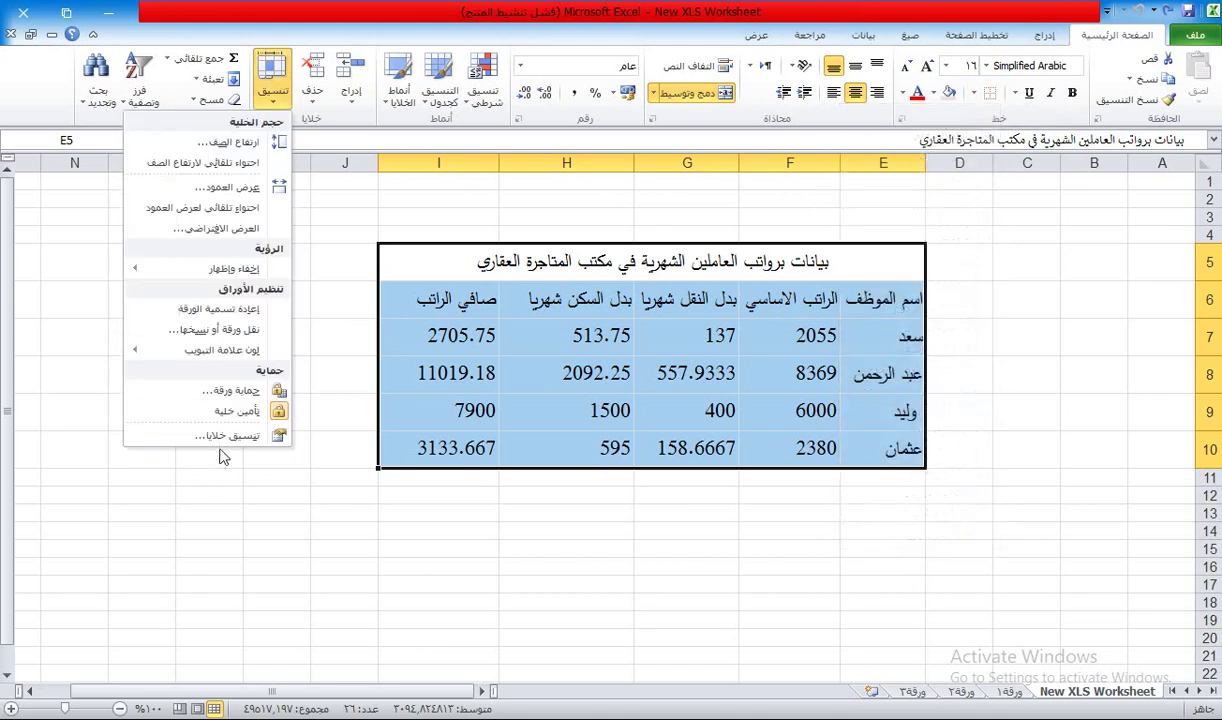
pyautogui.click(227, 437)
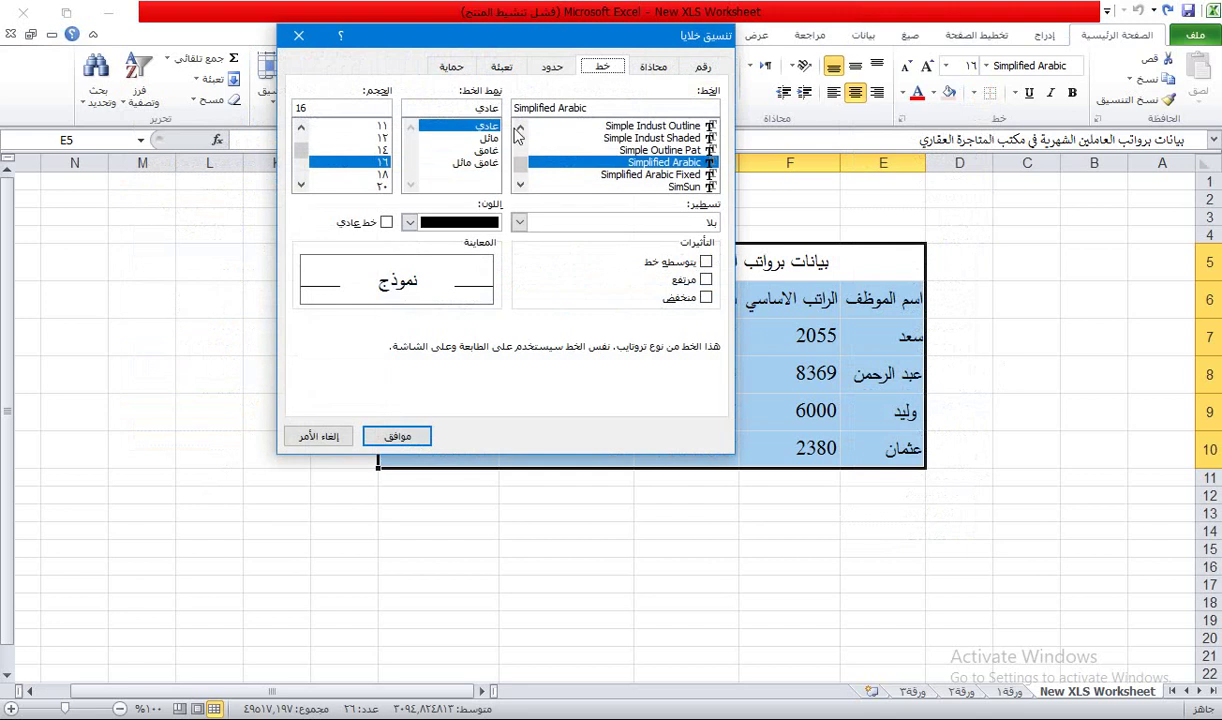
pyautogui.click(550, 68)
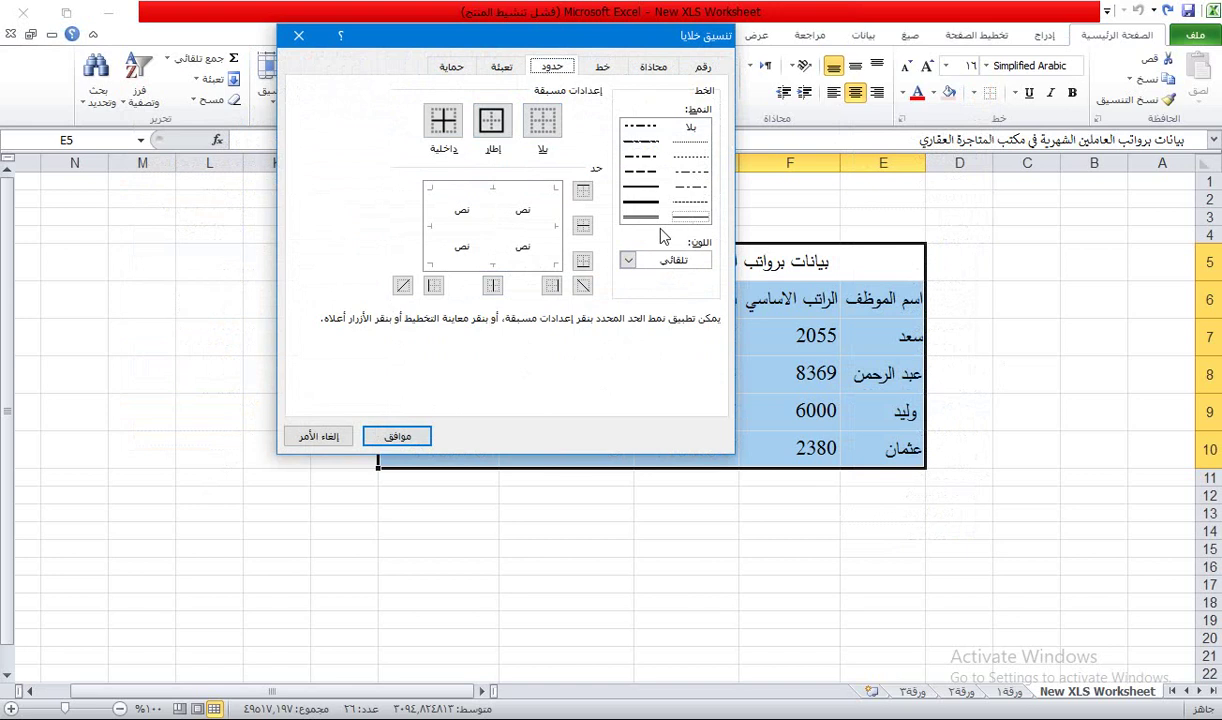
pyautogui.click(644, 176)
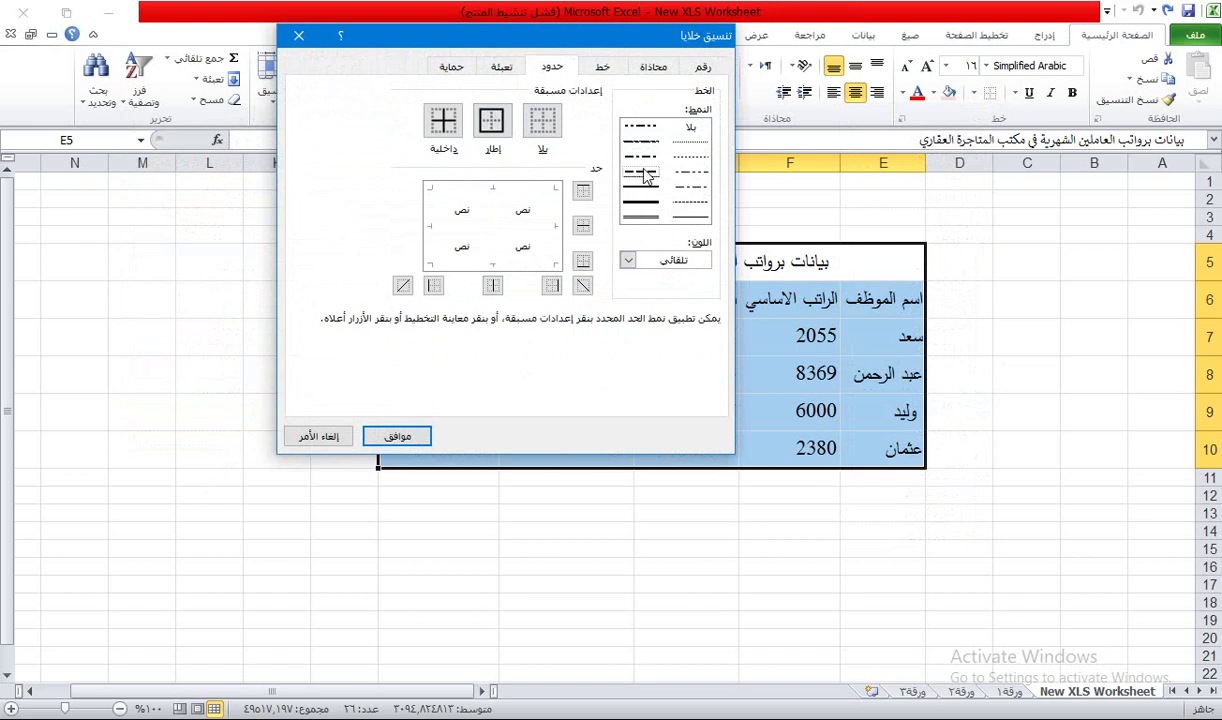
pyautogui.click(628, 260)
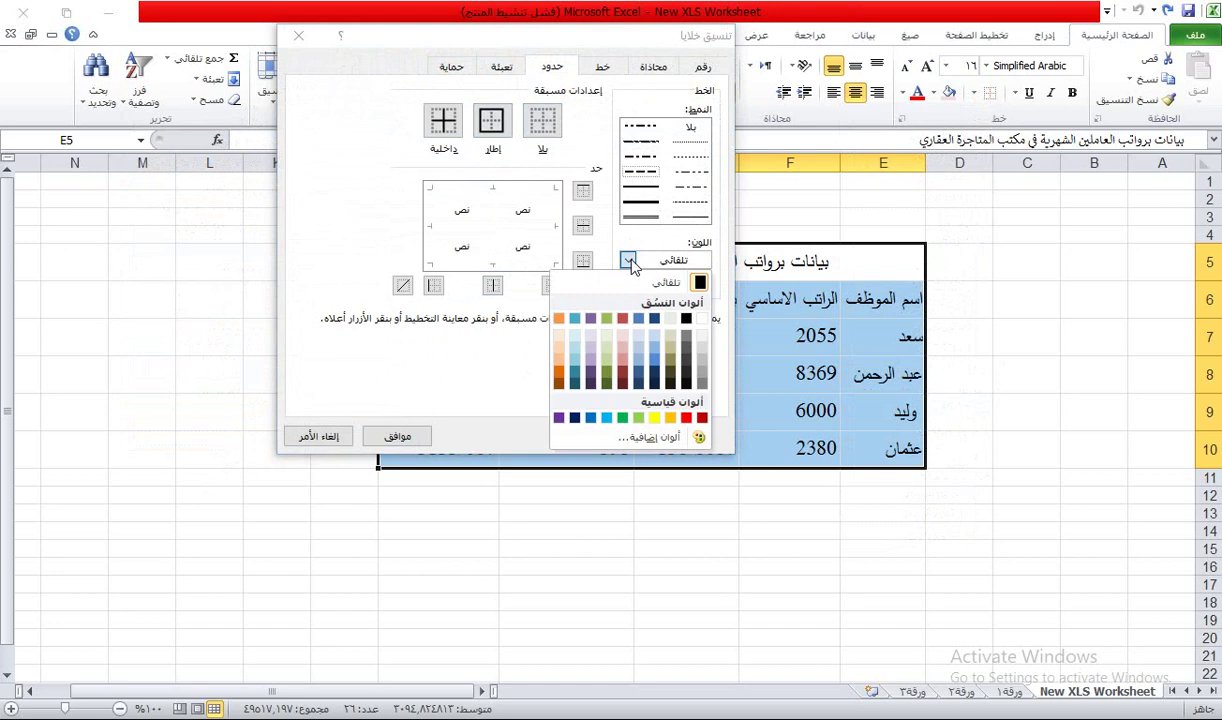
pyautogui.click(622, 383)
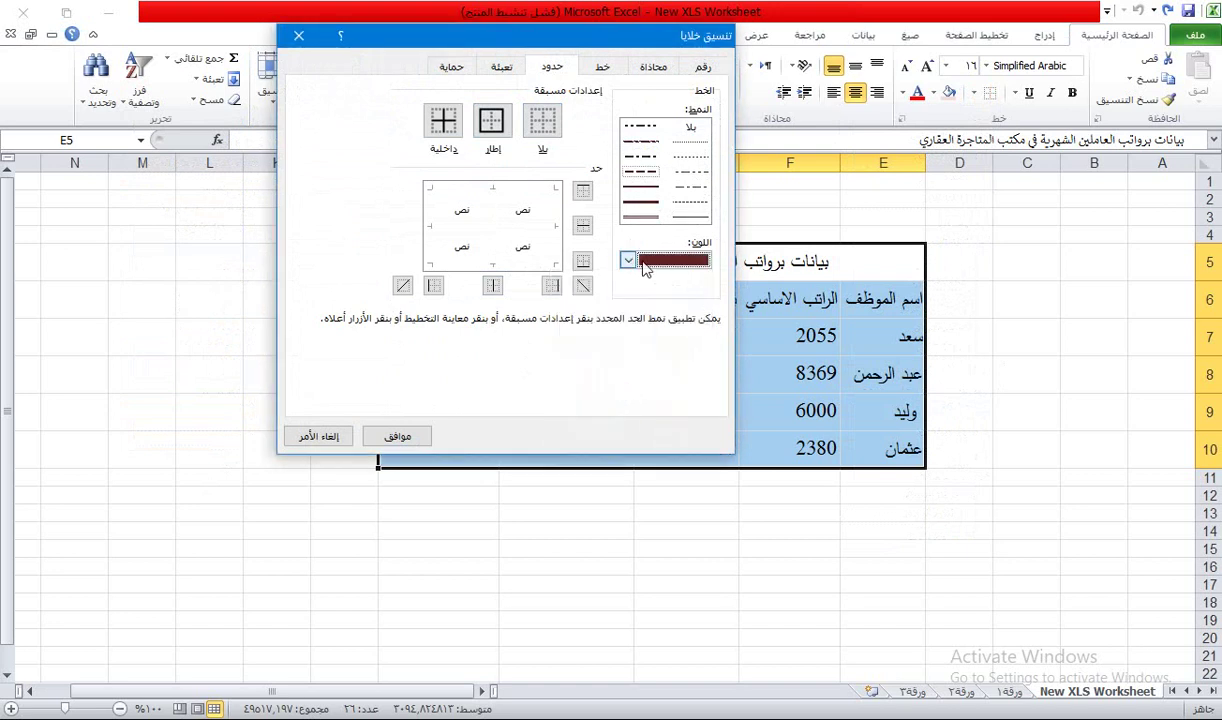
pyautogui.click(492, 123)
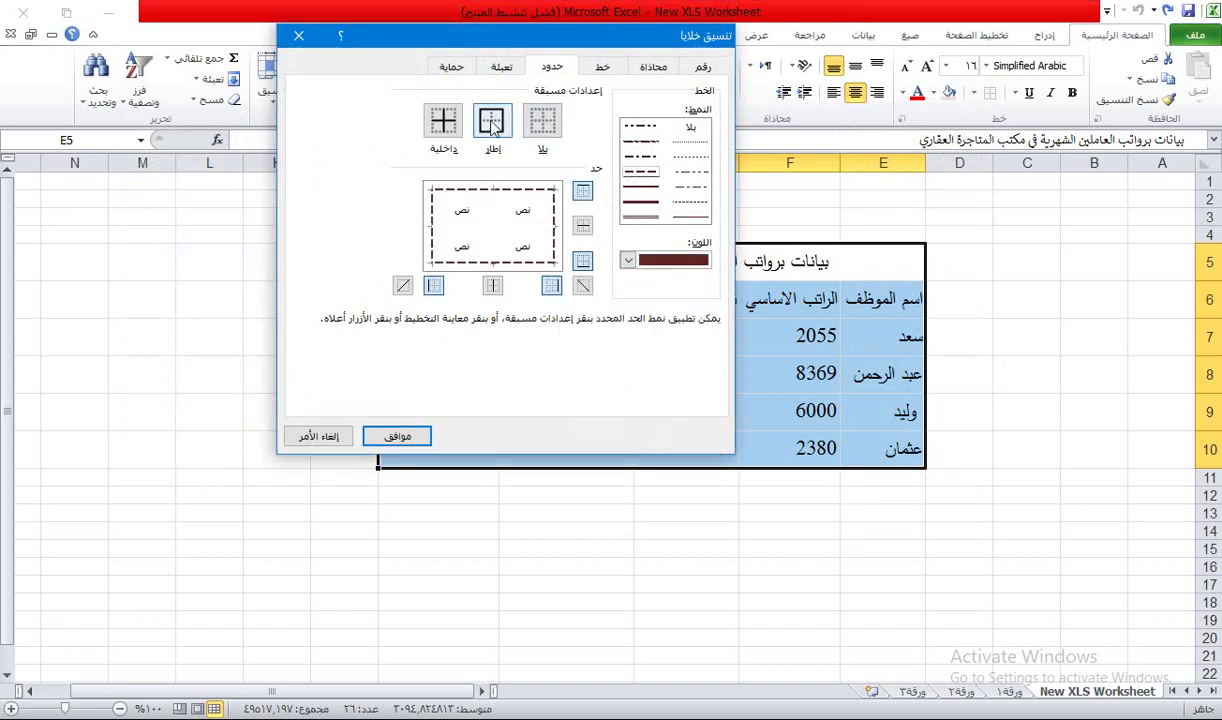
pyautogui.click(444, 121)
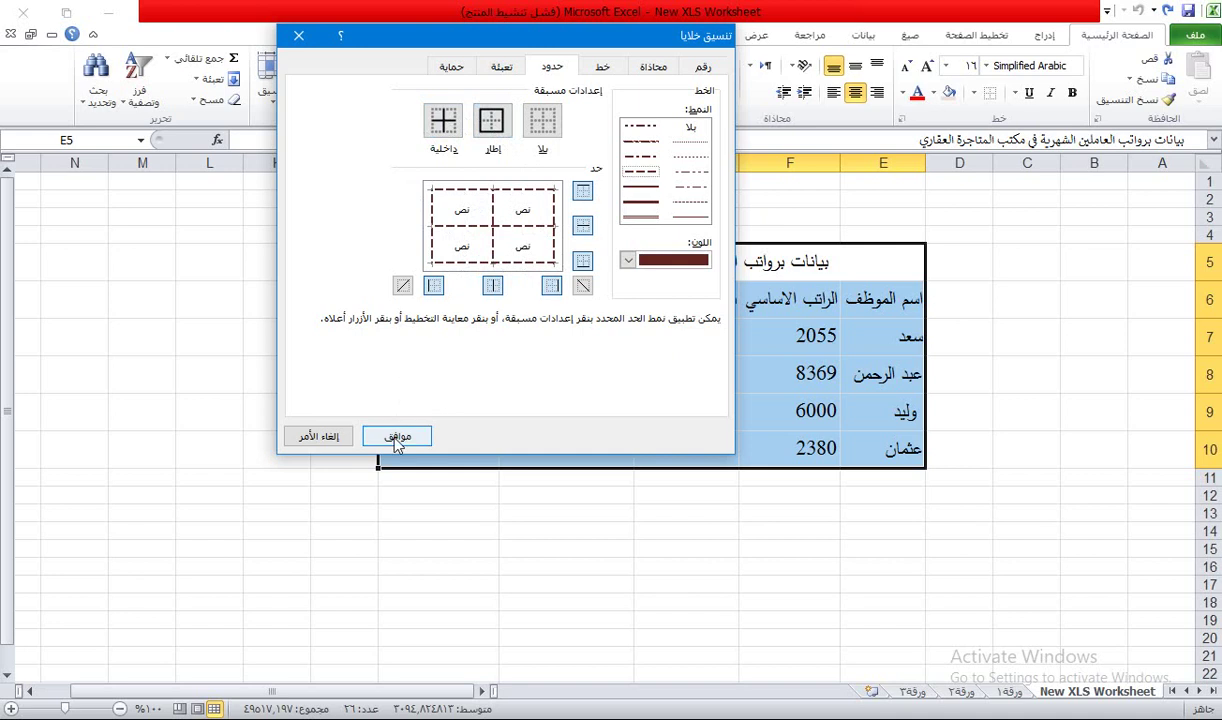
pyautogui.click(397, 438)
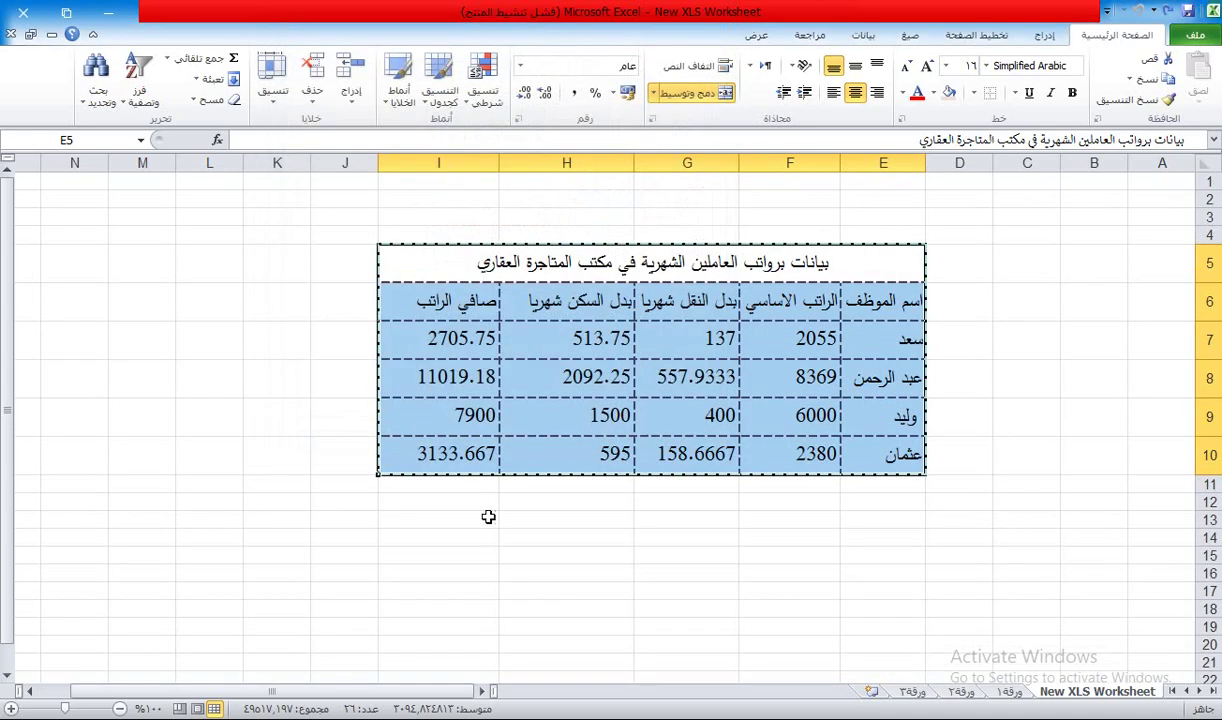
pyautogui.click(489, 517)
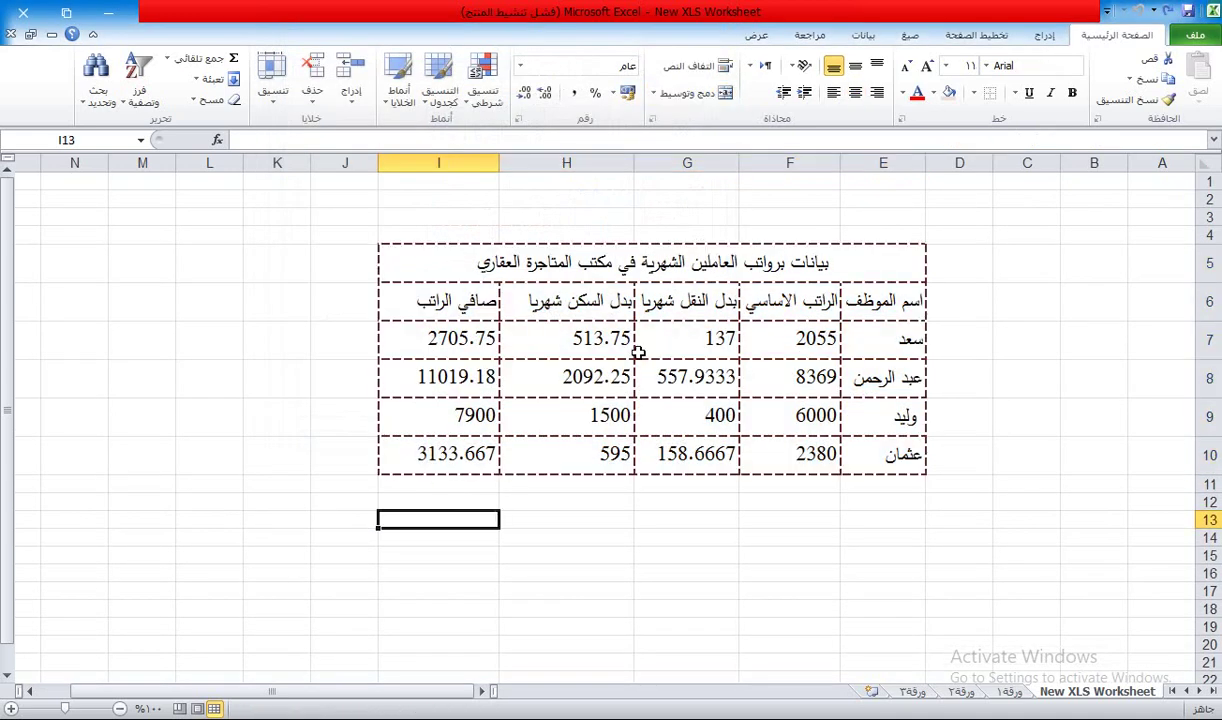
# Fill the merged title cell E5 with the sparsest dotted pattern in the lightest theme red, leaving its background without color
pyautogui.click(762, 263)
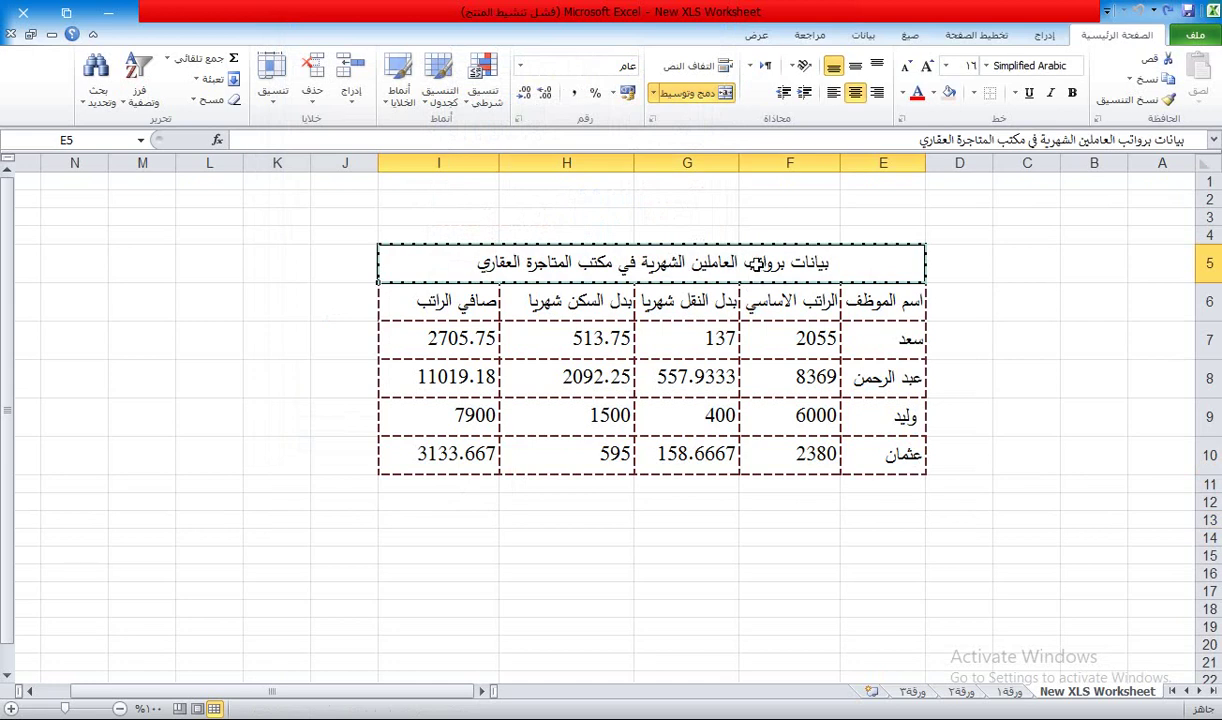
pyautogui.click(272, 75)
pyautogui.click(230, 437)
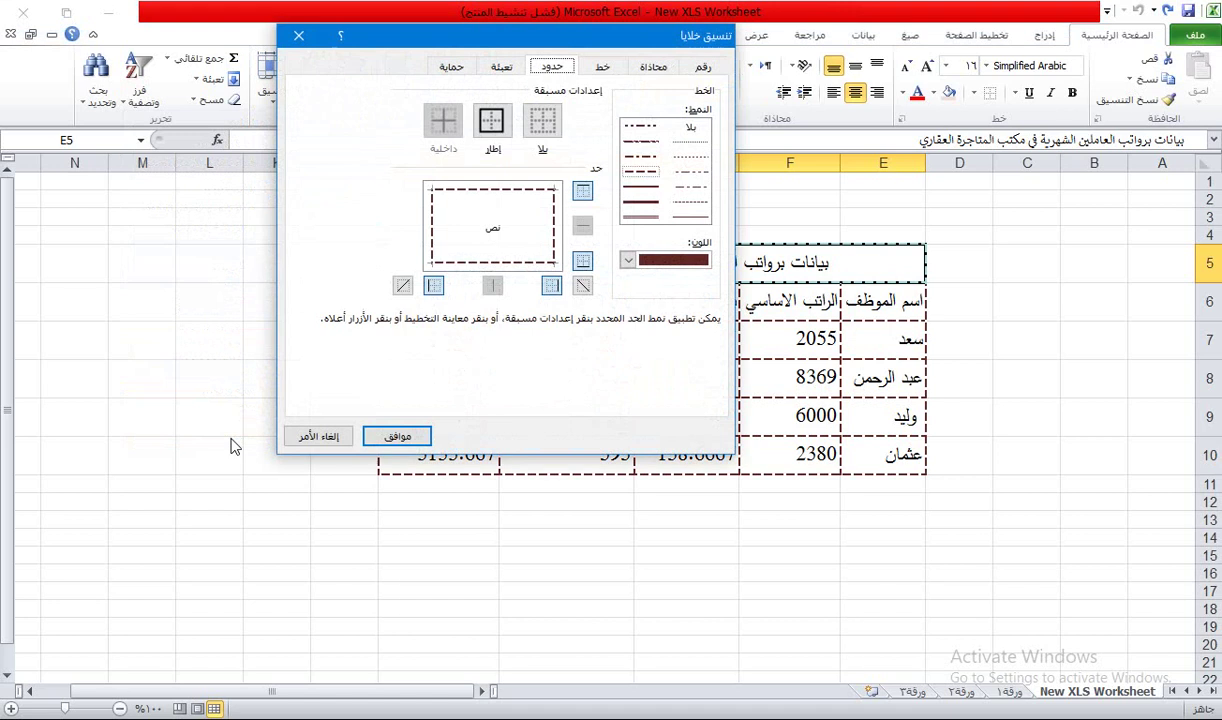
pyautogui.click(499, 66)
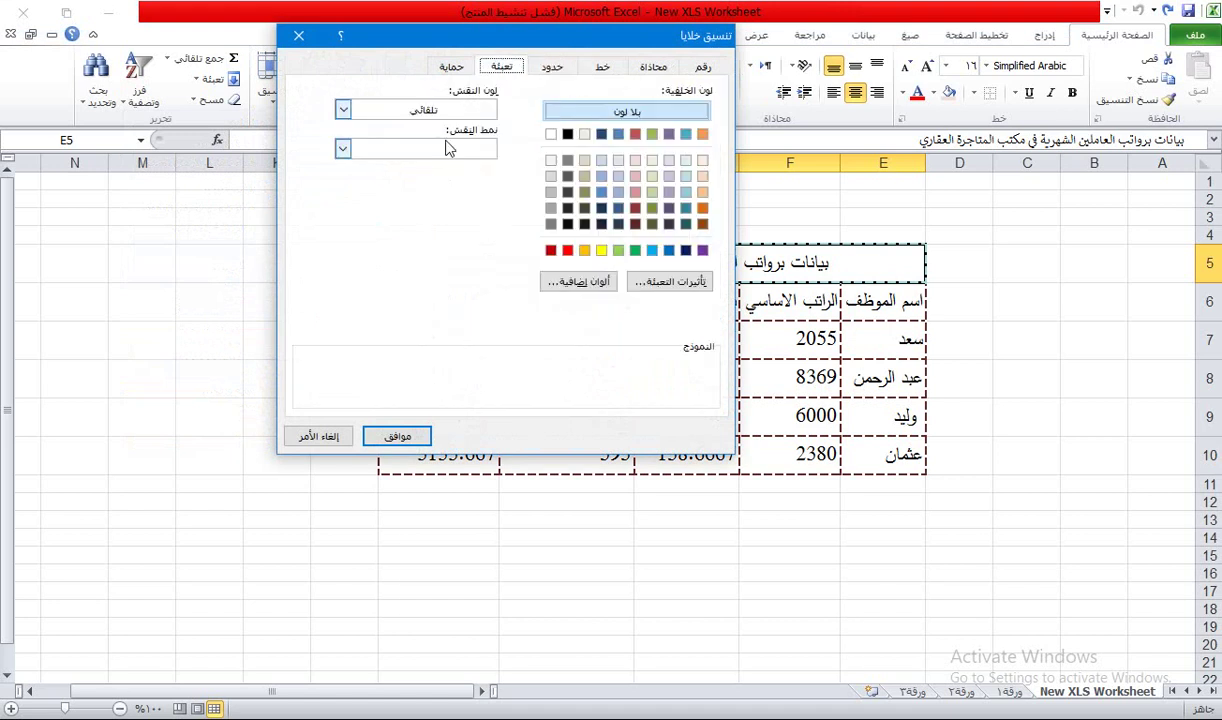
pyautogui.click(343, 111)
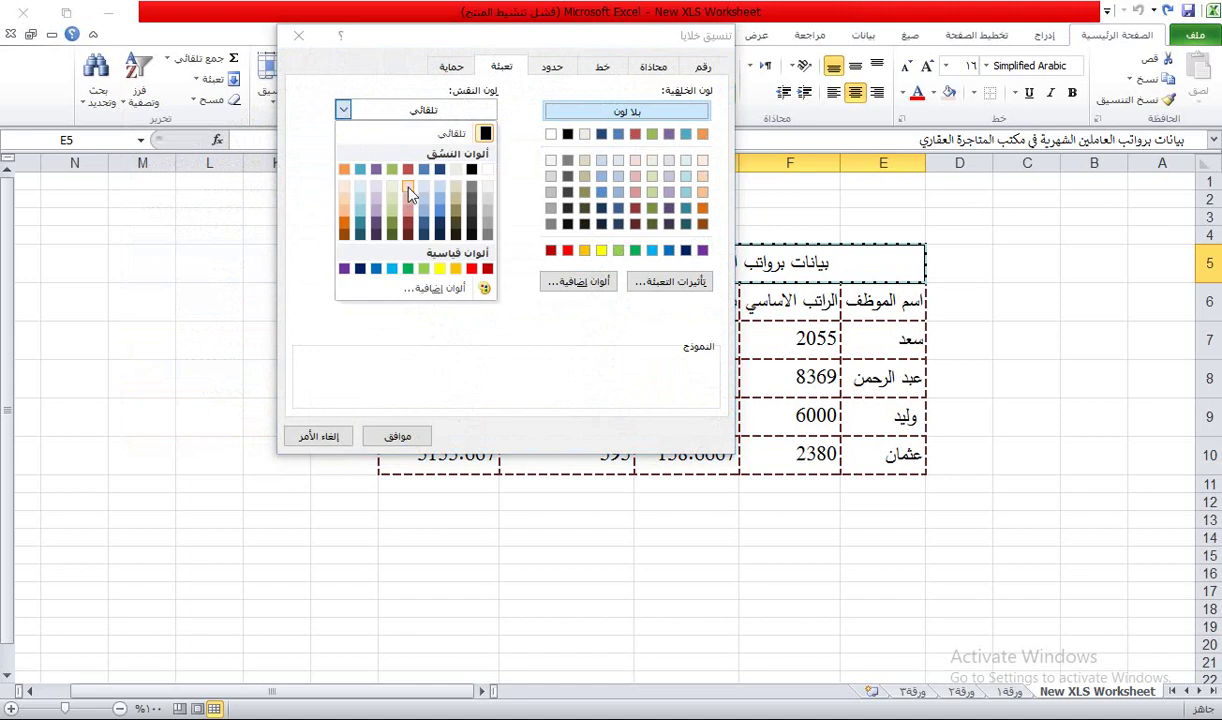
pyautogui.click(408, 192)
pyautogui.click(343, 149)
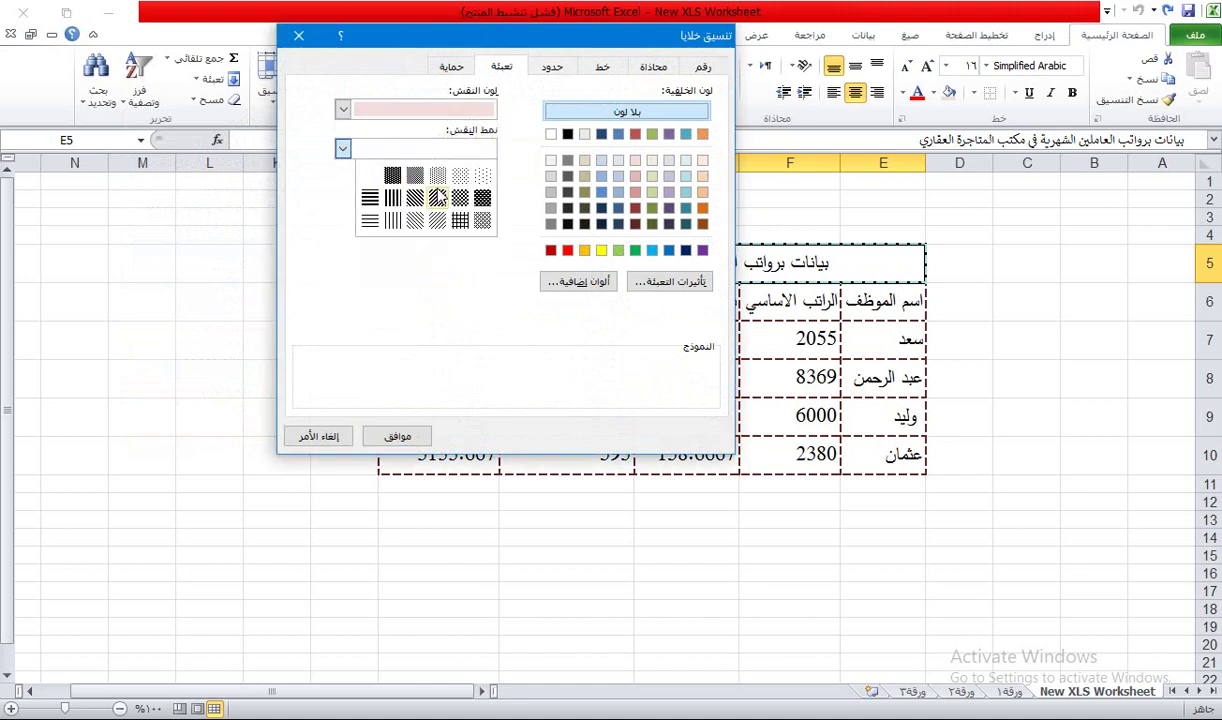
pyautogui.click(483, 180)
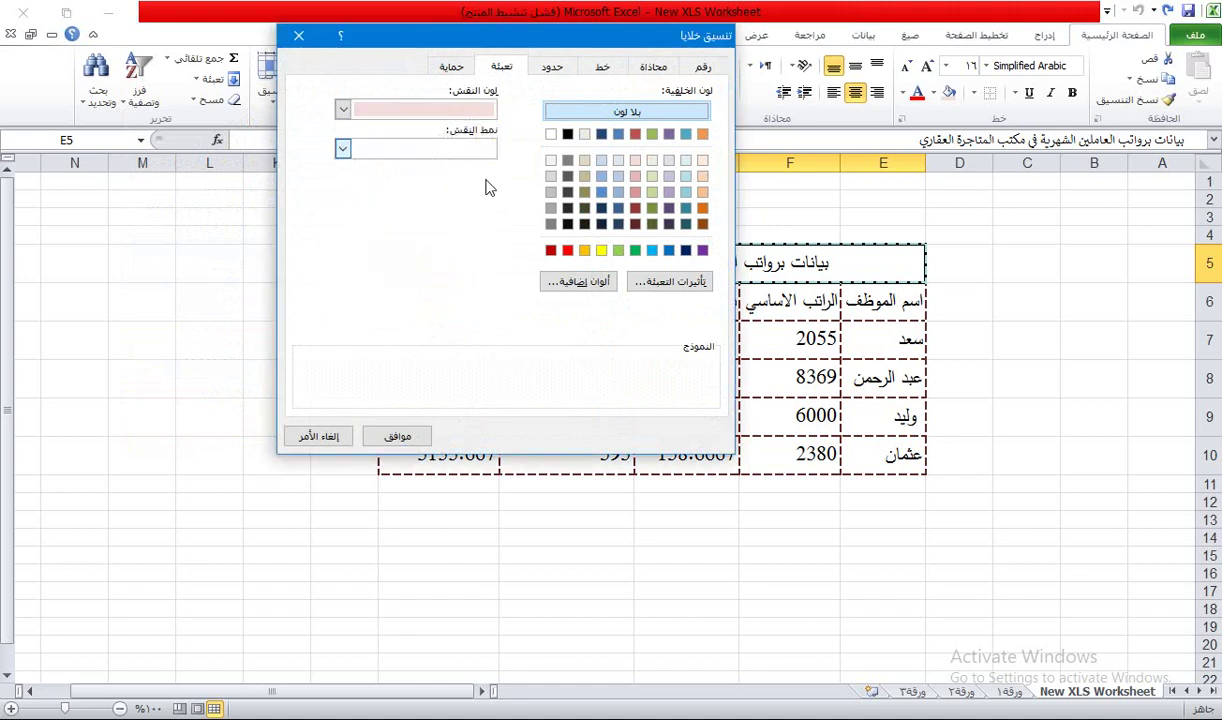
pyautogui.click(400, 438)
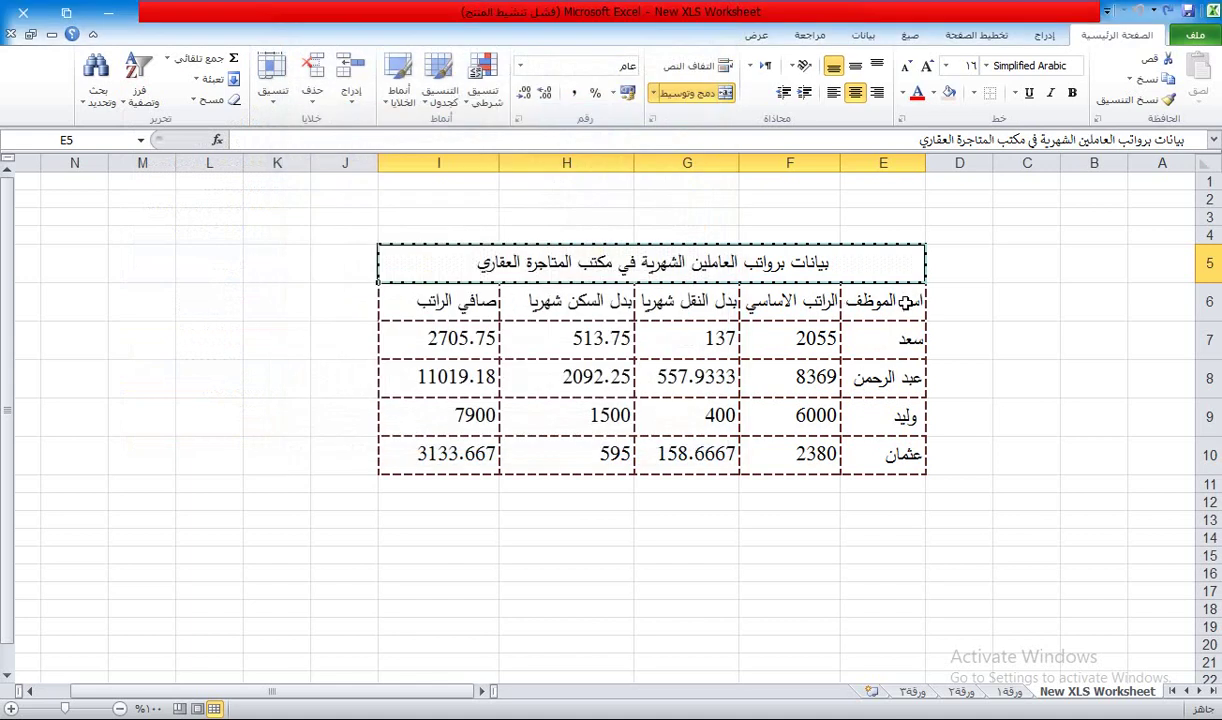
# Shade the header row E6:I6 and the employee name cells E7:E10 with a light red theme fill
pyautogui.moveTo(905, 302); pyautogui.dragTo(451, 302)
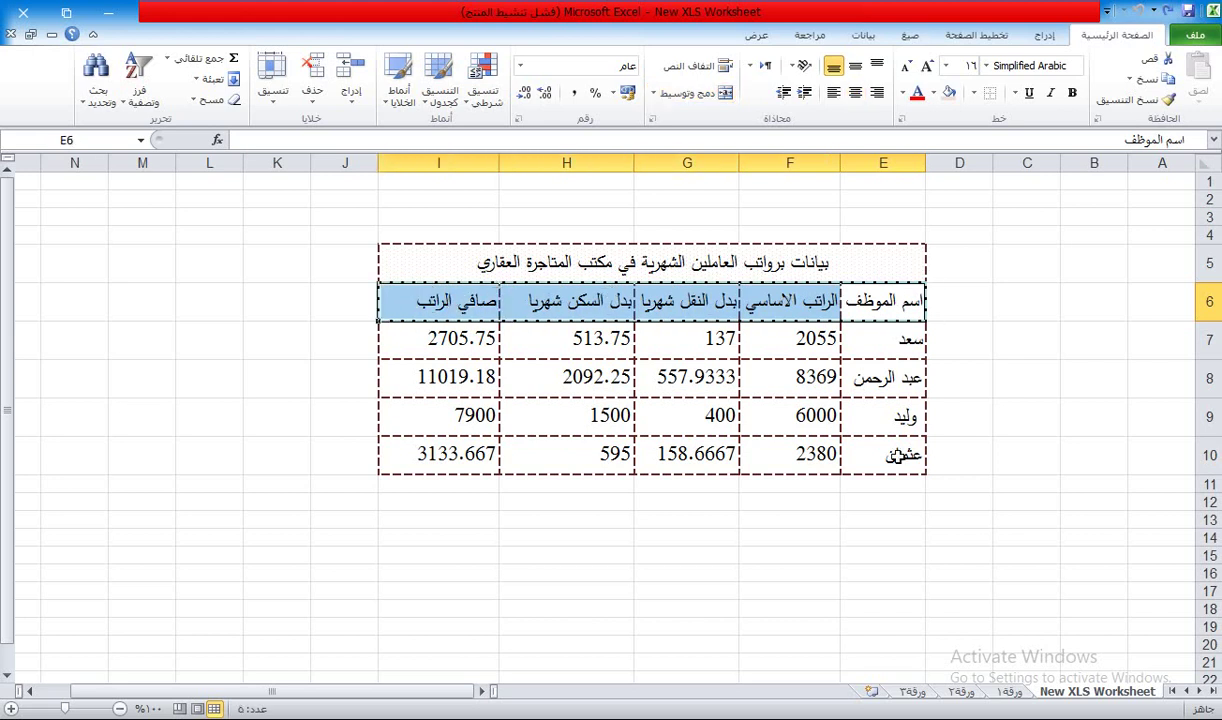
pyautogui.click(937, 95)
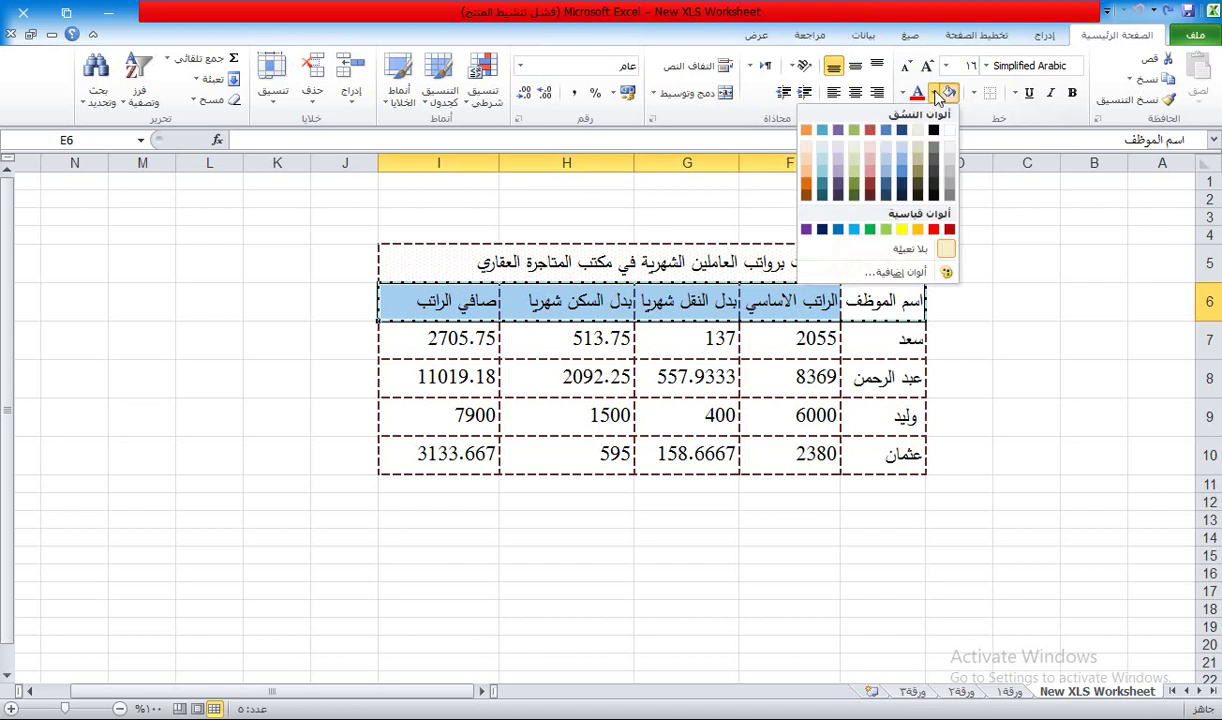
pyautogui.click(869, 167)
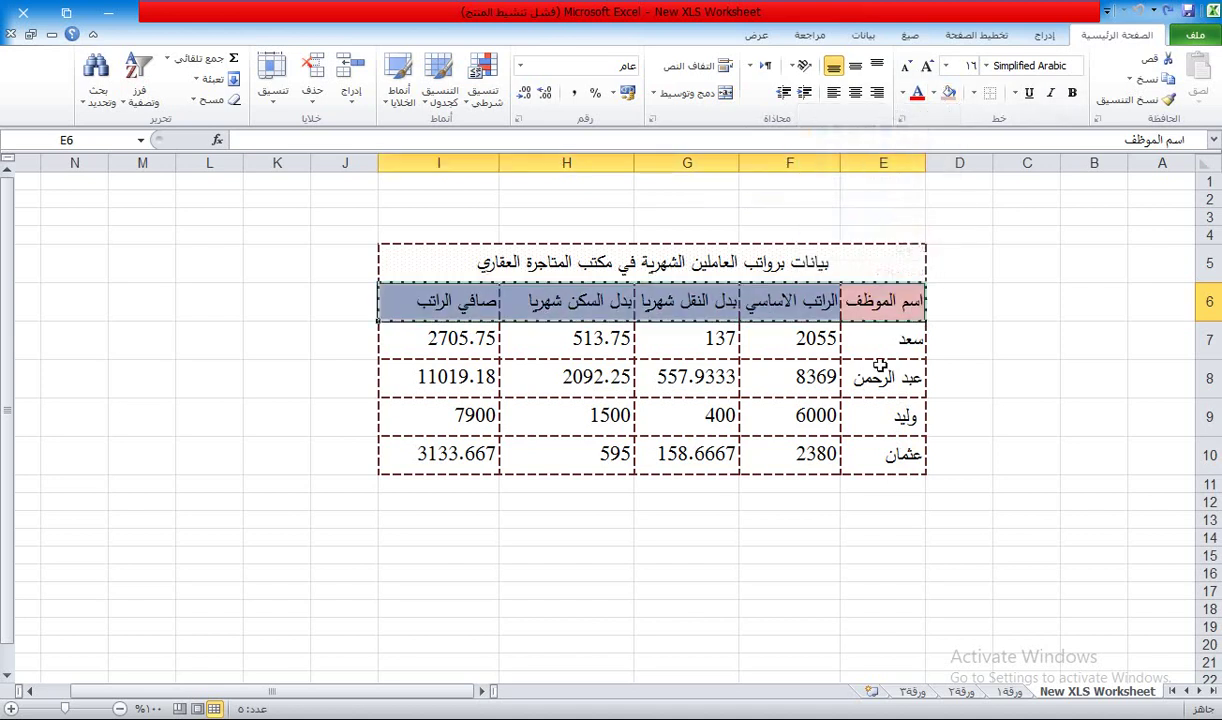
pyautogui.moveTo(843, 330); pyautogui.dragTo(840, 445)
pyautogui.click(948, 93)
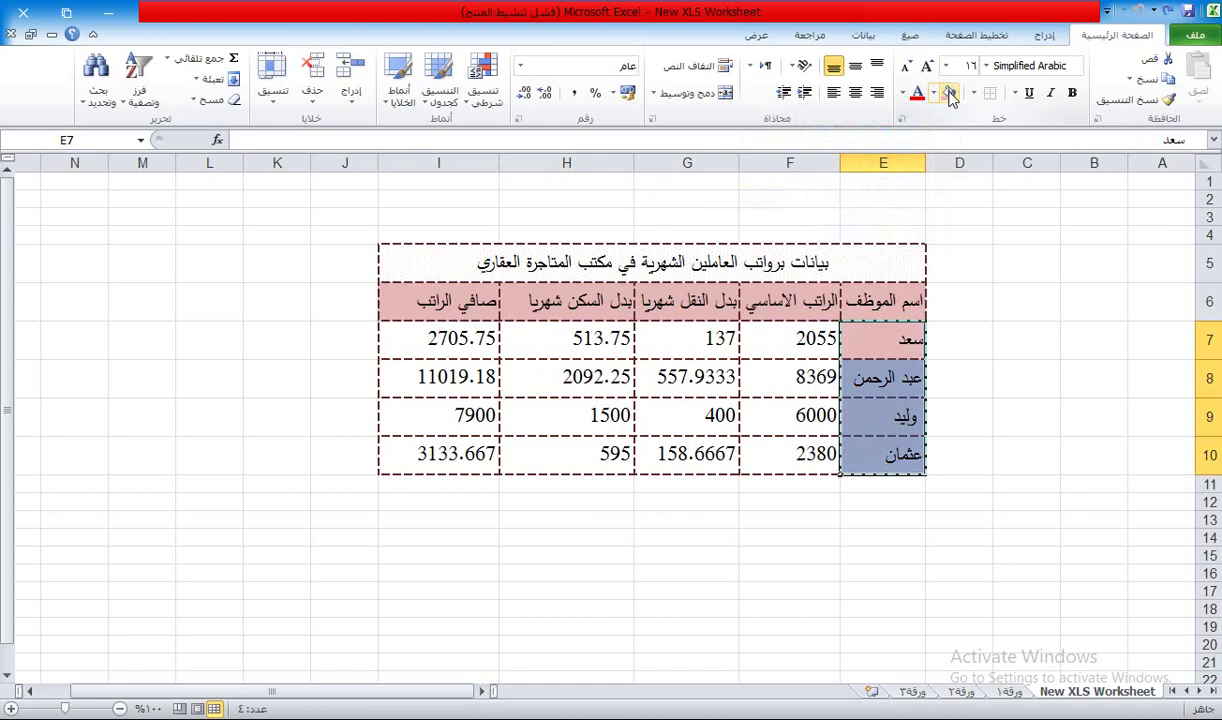
# Make the merged table title in row 5 bold and italic
pyautogui.click(805, 263)
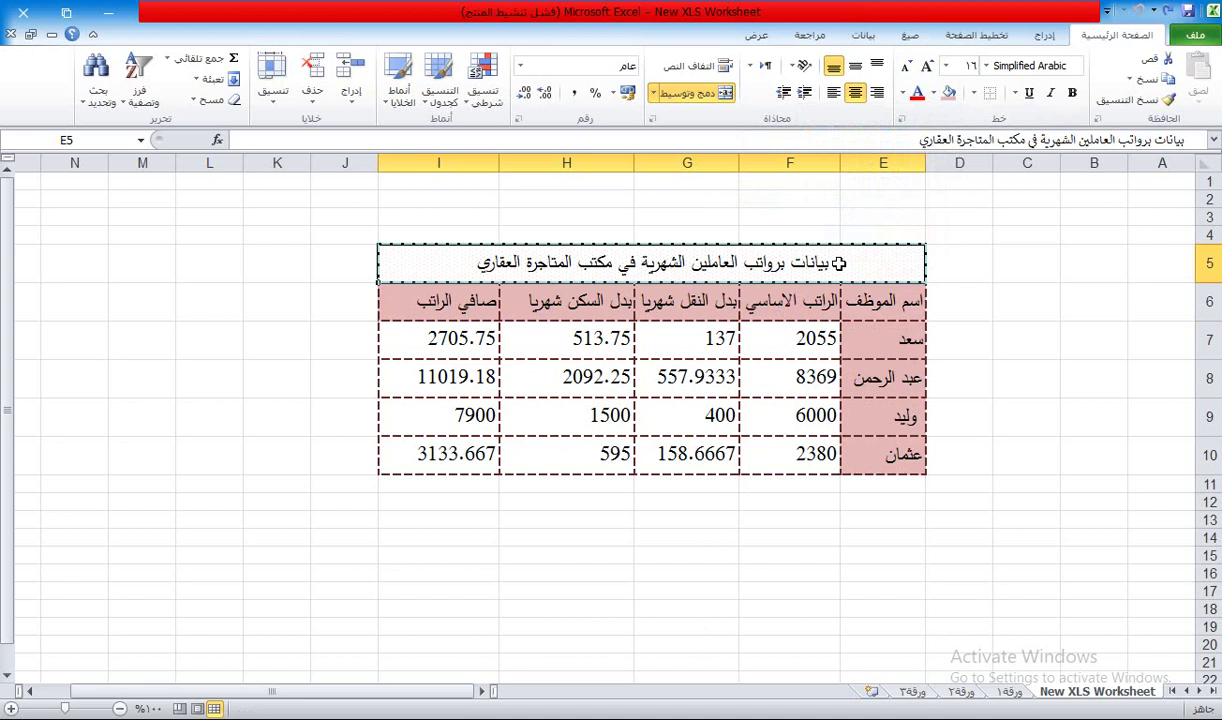
pyautogui.click(1073, 93)
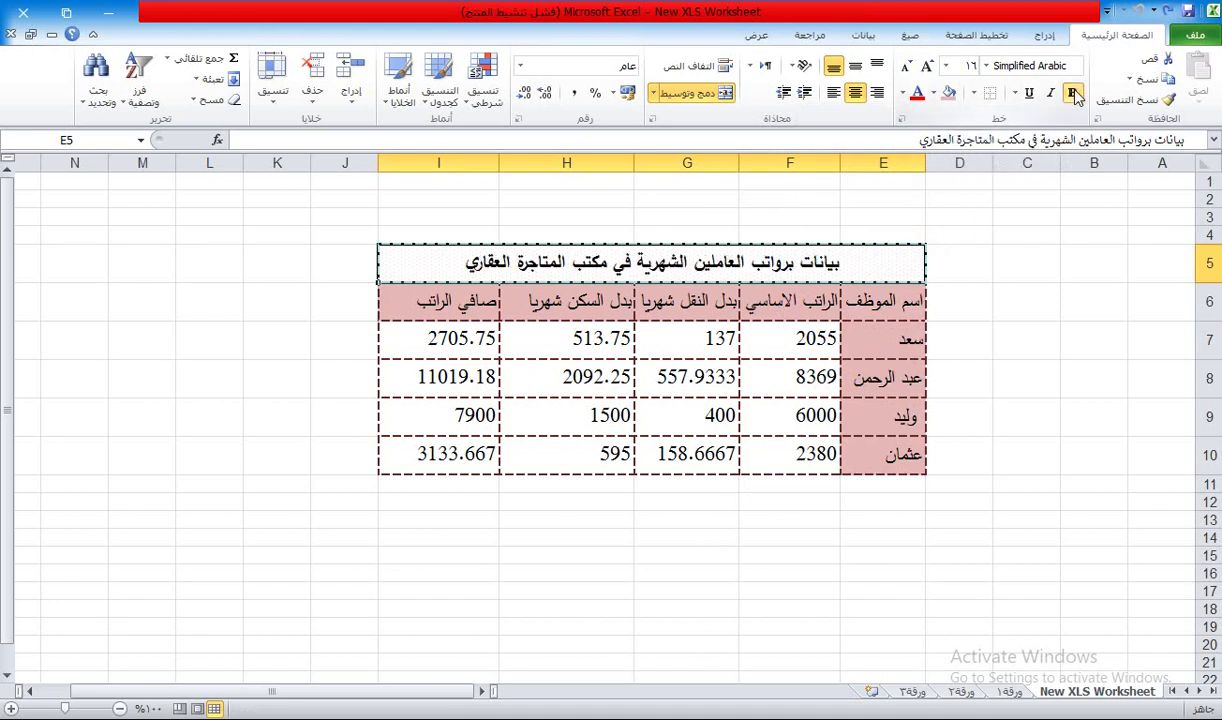
pyautogui.click(1051, 93)
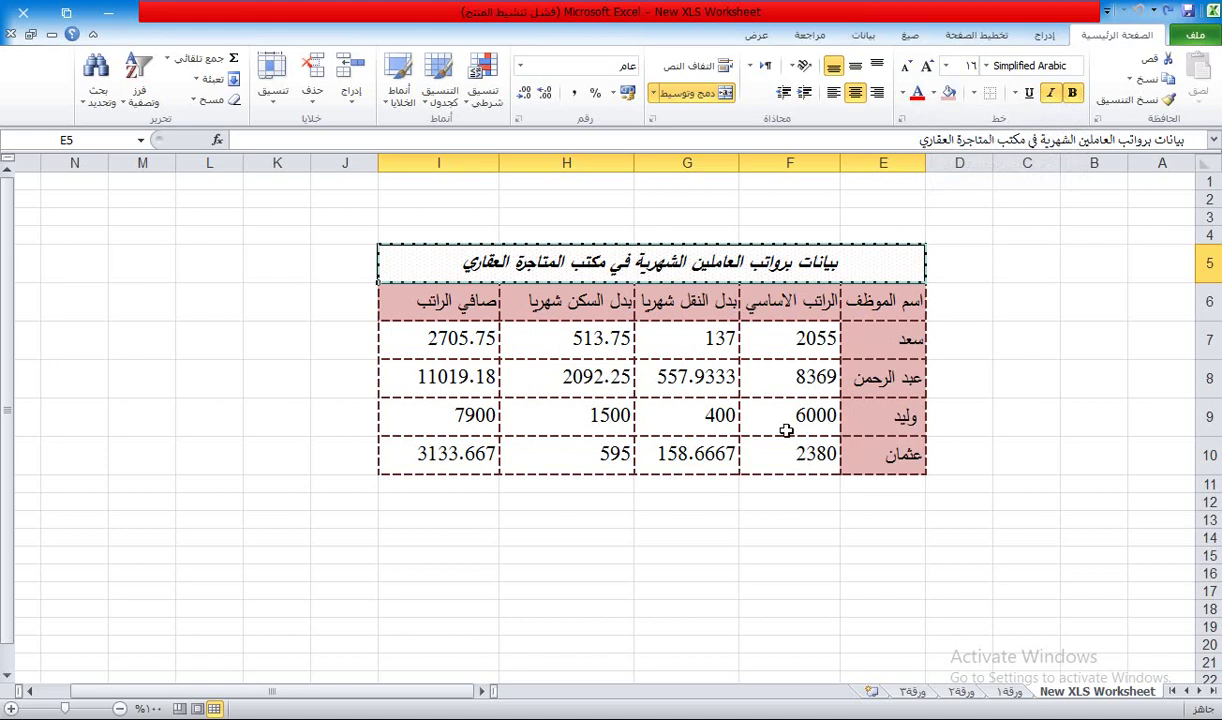
pyautogui.click(765, 377)
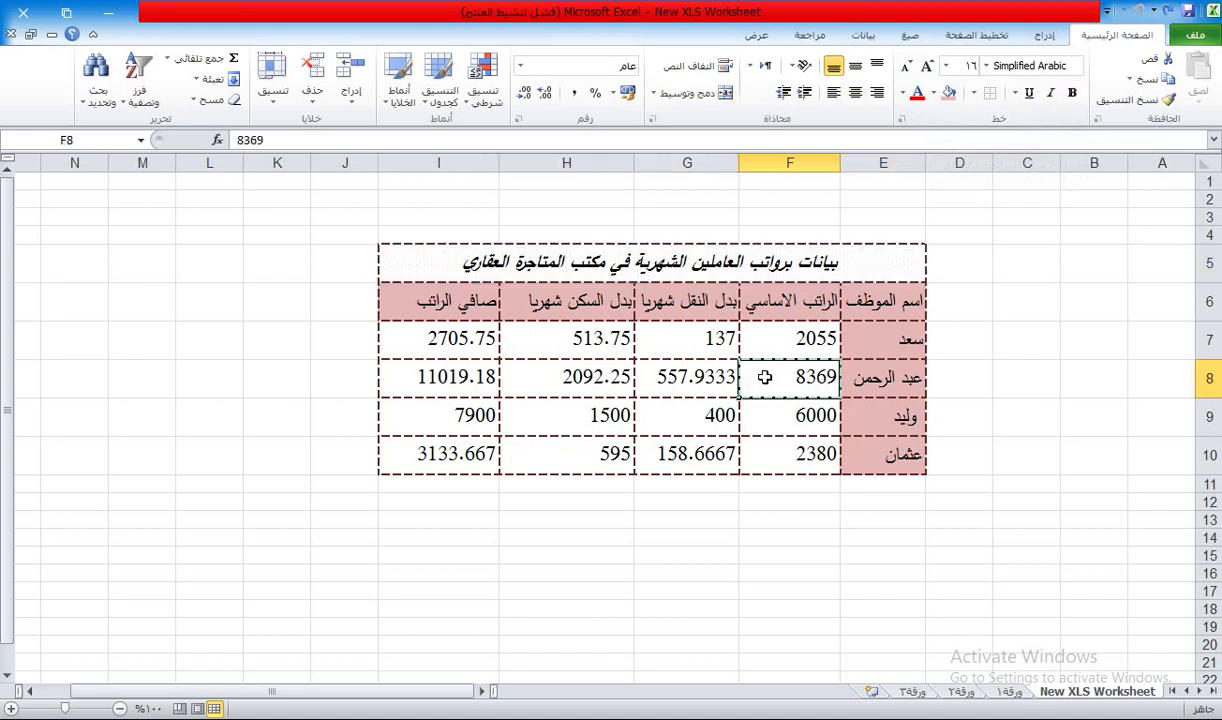
# Center the headers, names and salary figures in E6:I10 horizontally
pyautogui.click(906, 291)
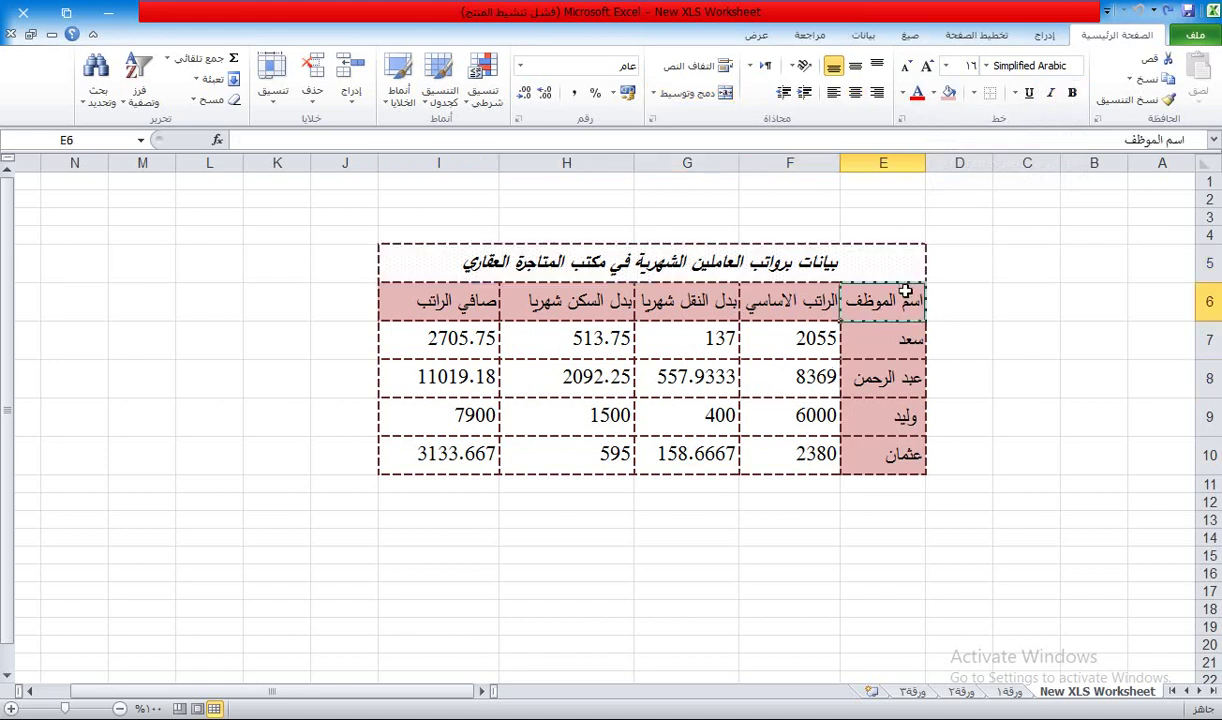
pyautogui.moveTo(906, 291); pyautogui.dragTo(452, 437)
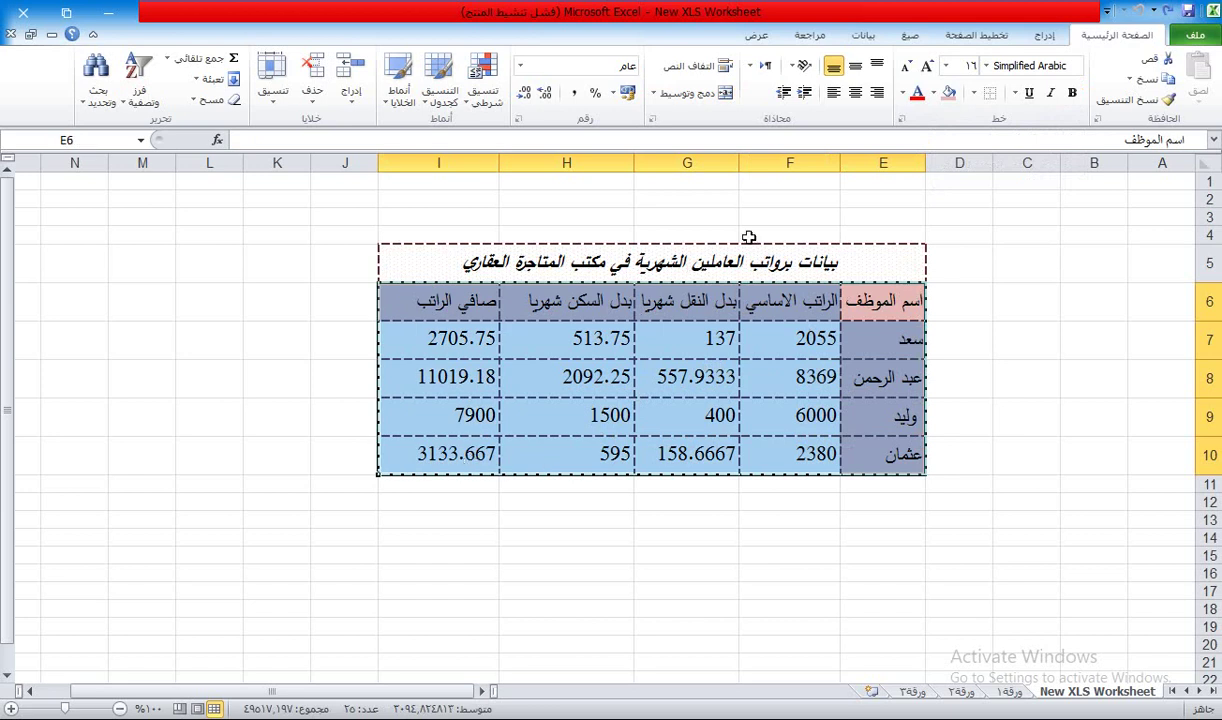
pyautogui.click(855, 92)
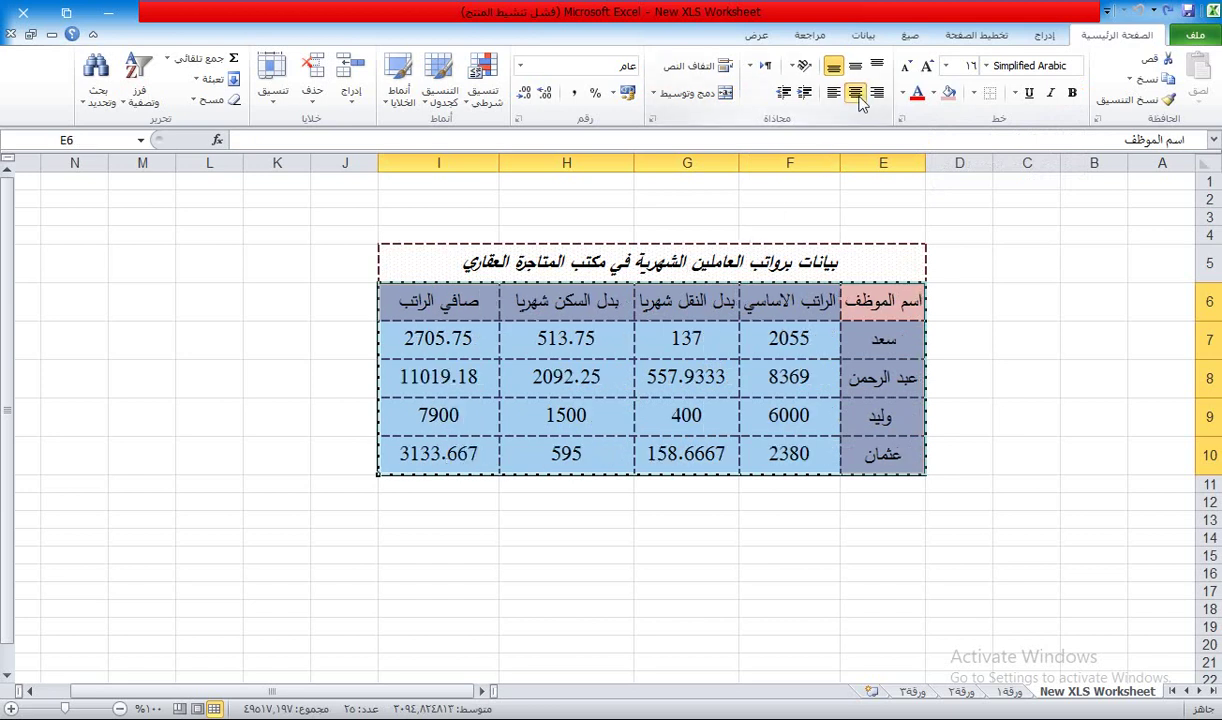
pyautogui.click(680, 392)
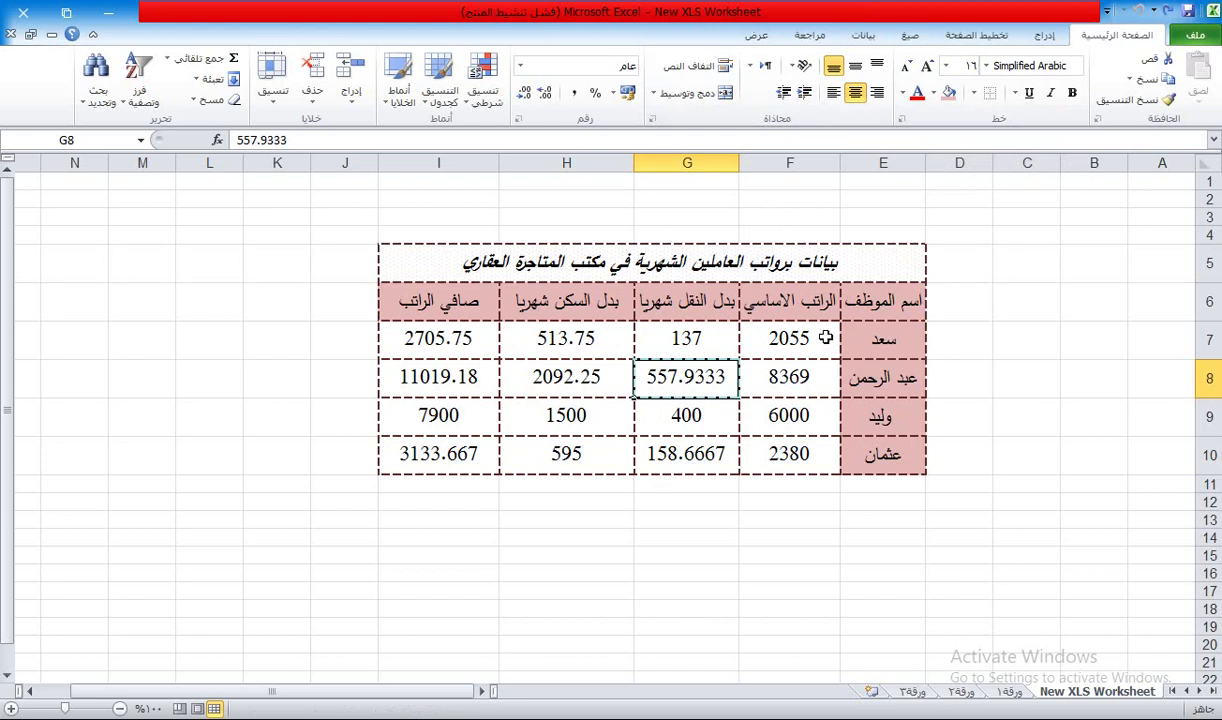
# Format the salary figures in F7:I10 with the Number format and zero decimal places
pyautogui.moveTo(825, 338); pyautogui.dragTo(465, 443)
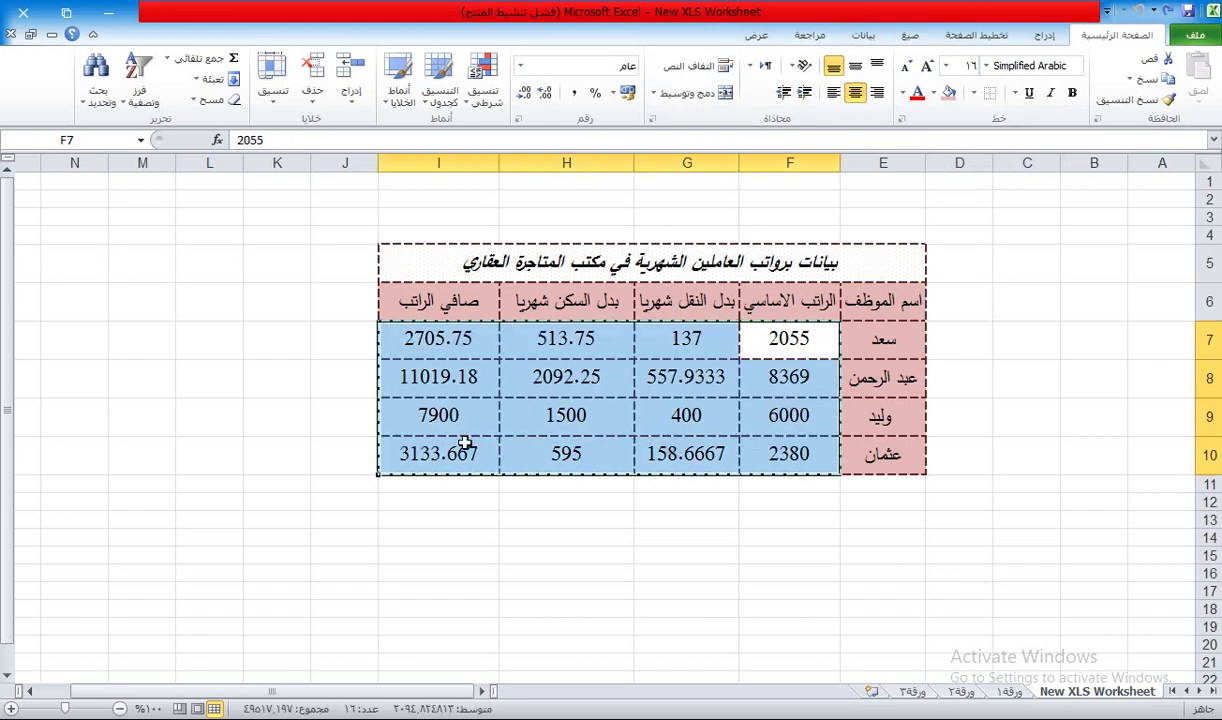
pyautogui.click(520, 68)
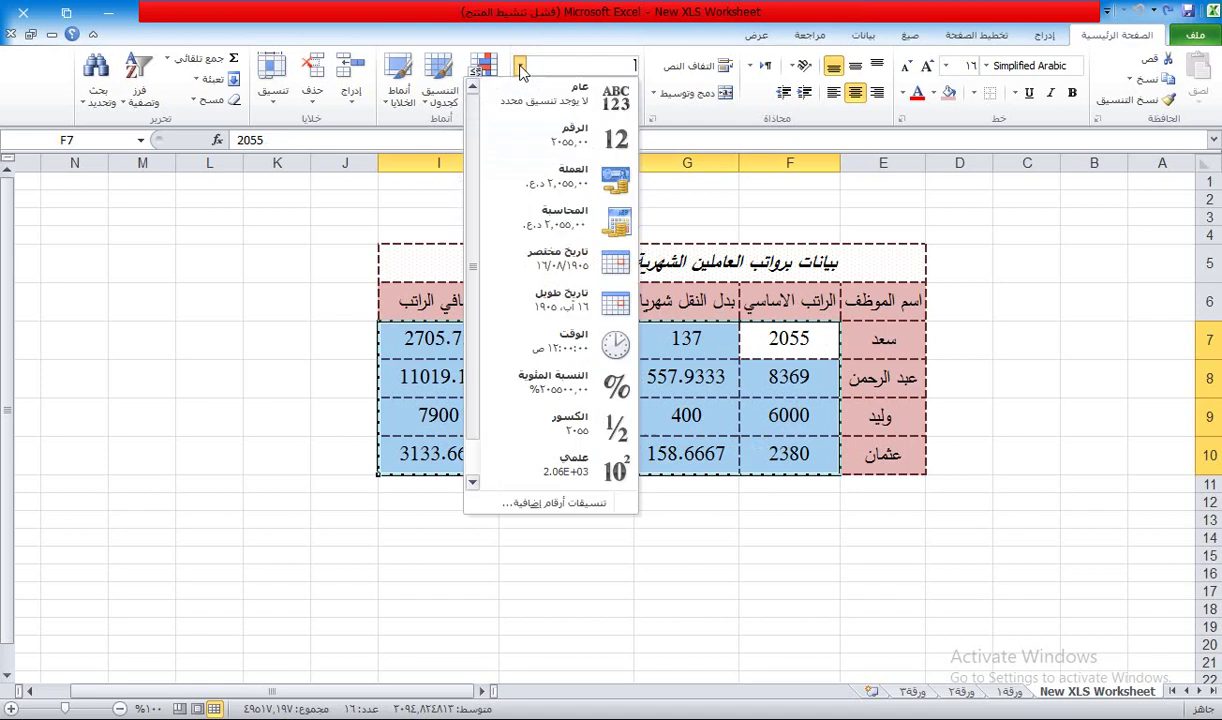
pyautogui.click(558, 135)
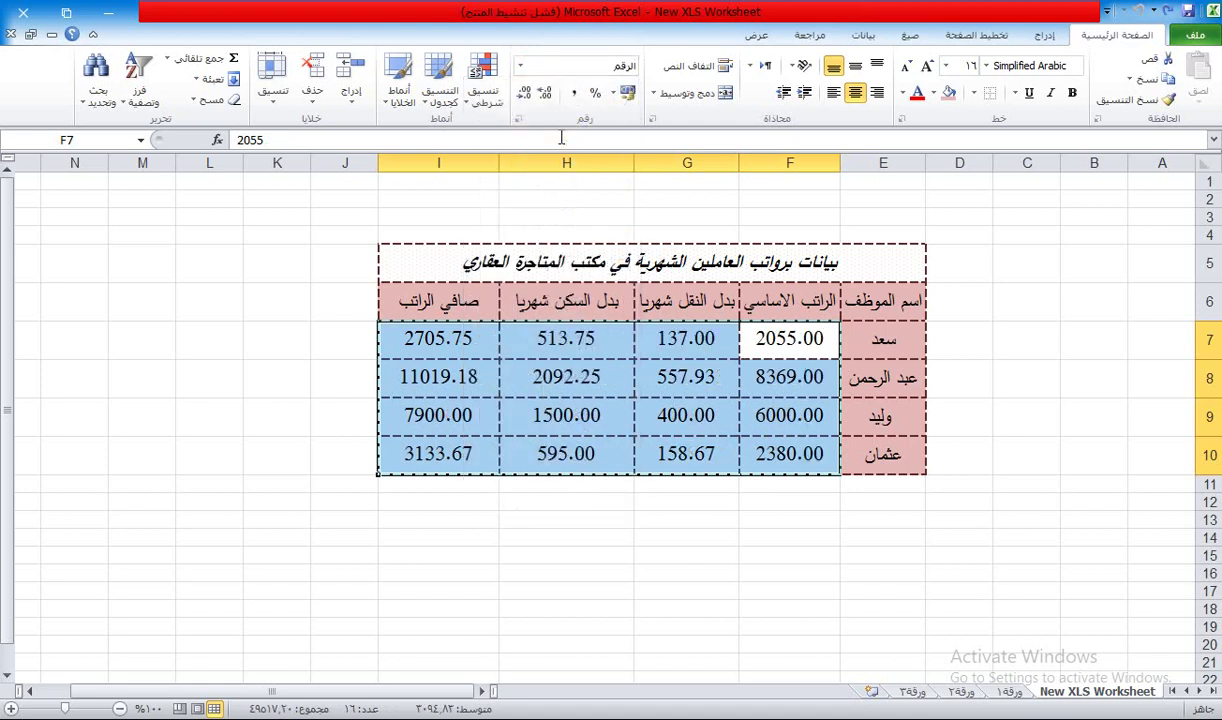
pyautogui.click(524, 94)
pyautogui.click(524, 94)
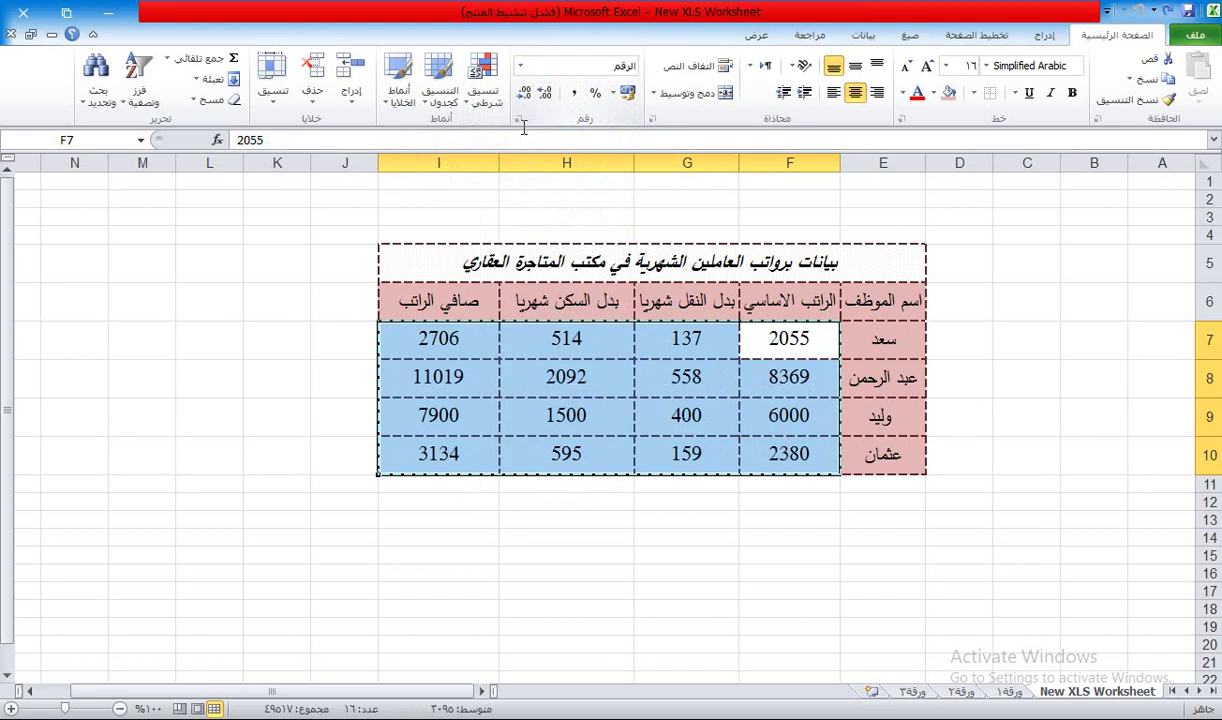
pyautogui.click(631, 394)
pyautogui.click(662, 416)
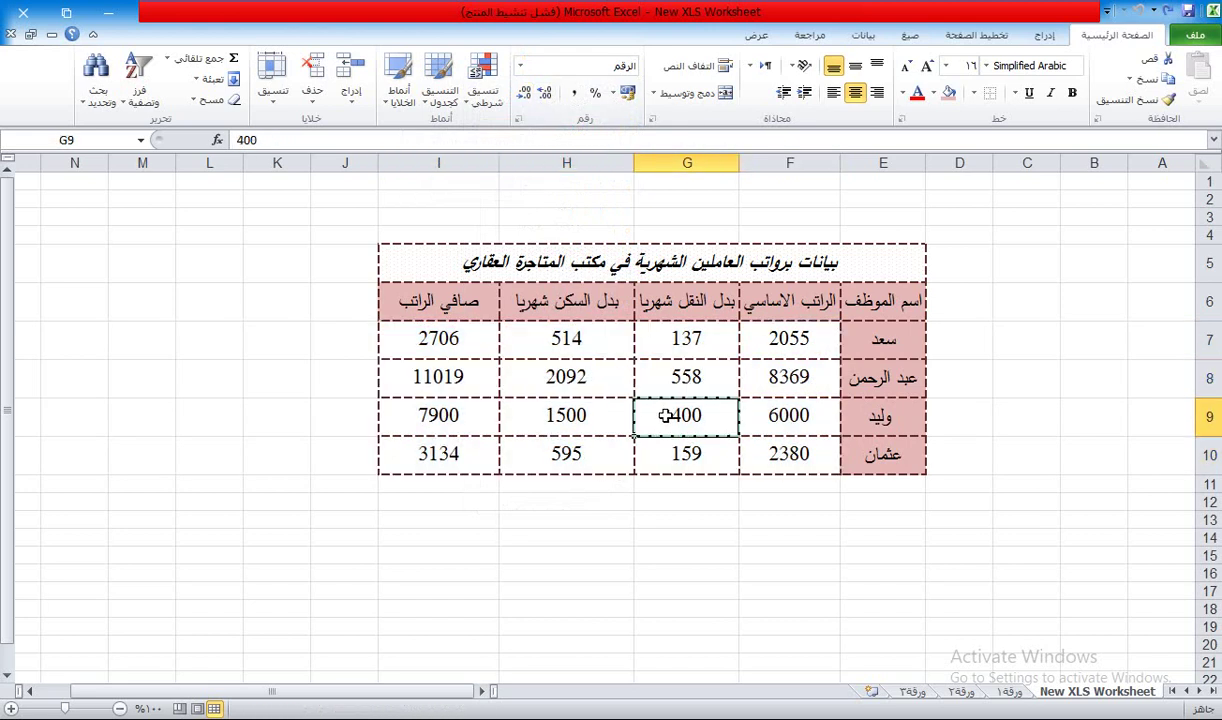